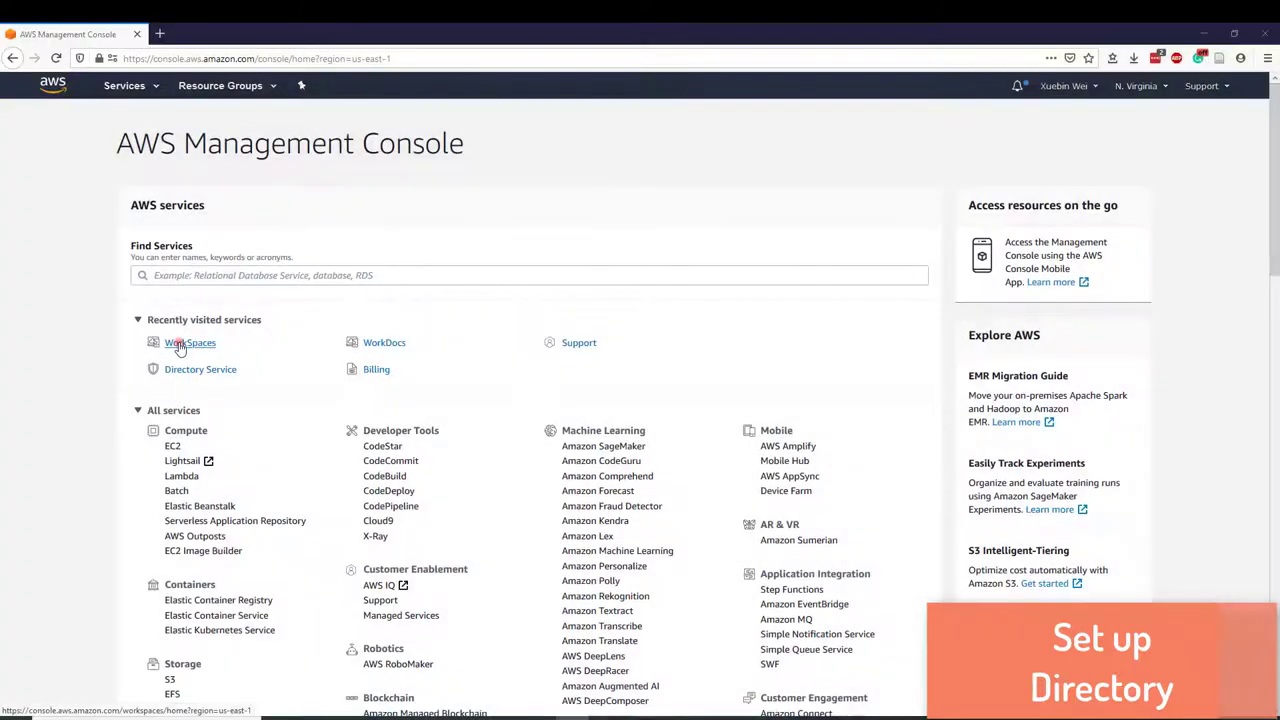
# Start setting up a new directory in Amazon WorkSpaces and choose Simple AD as the directory type
pyautogui.click(180, 345)
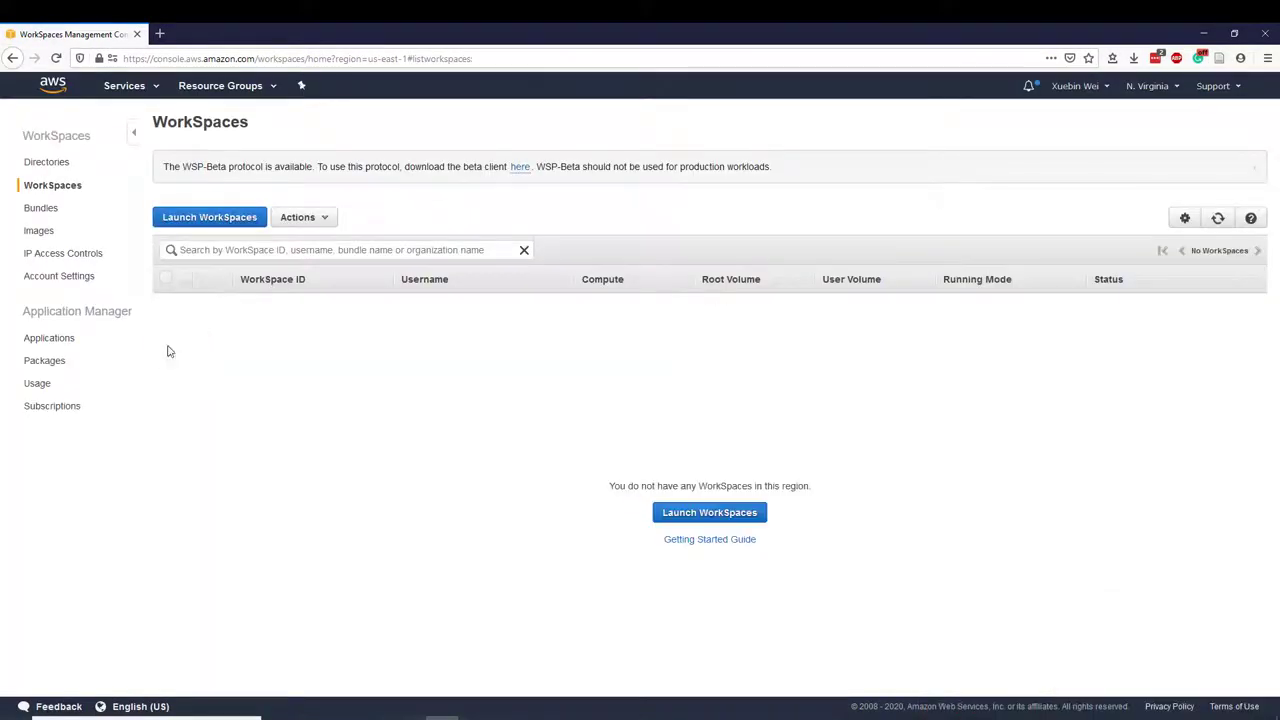
pyautogui.click(30, 162)
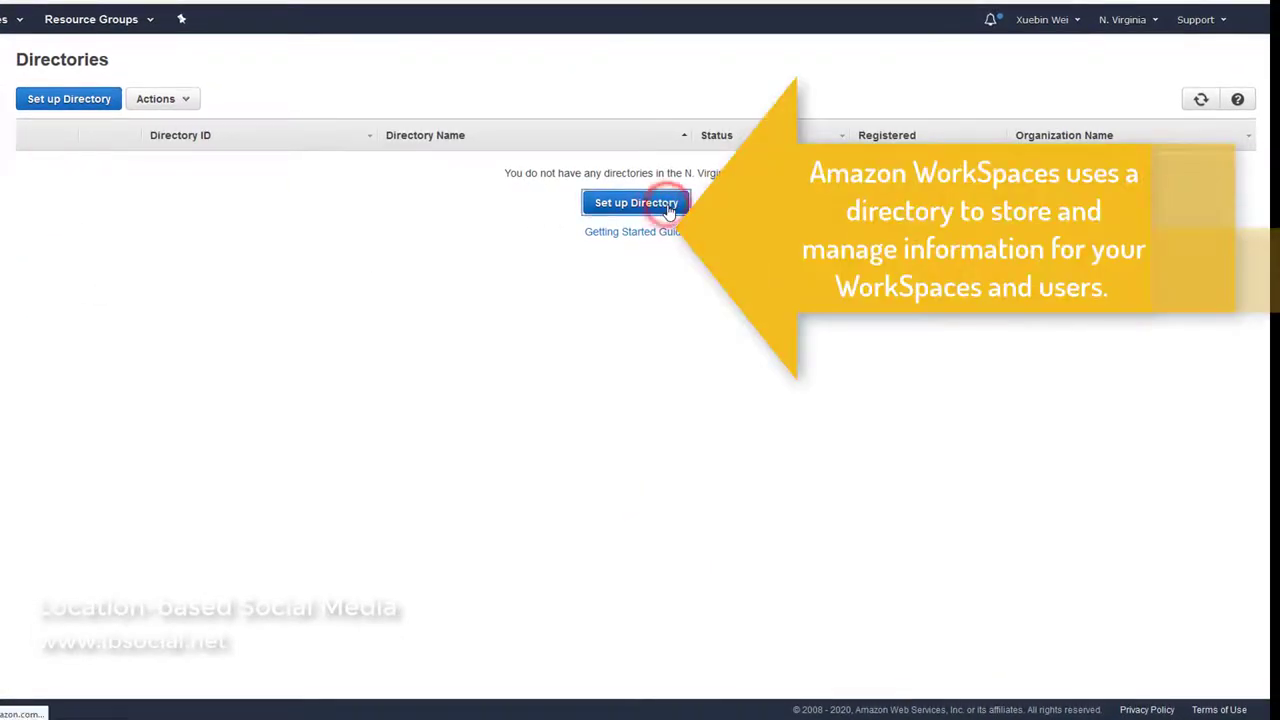
pyautogui.click(668, 208)
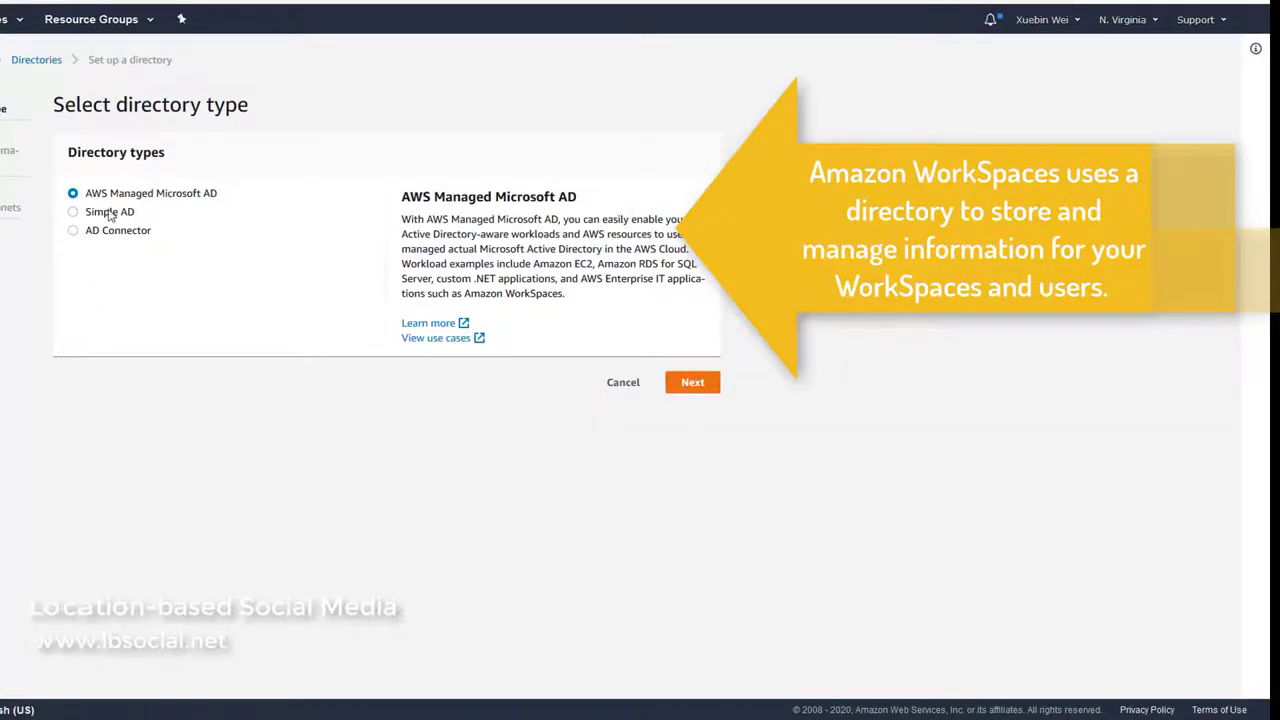
pyautogui.click(78, 212)
pyautogui.click(700, 310)
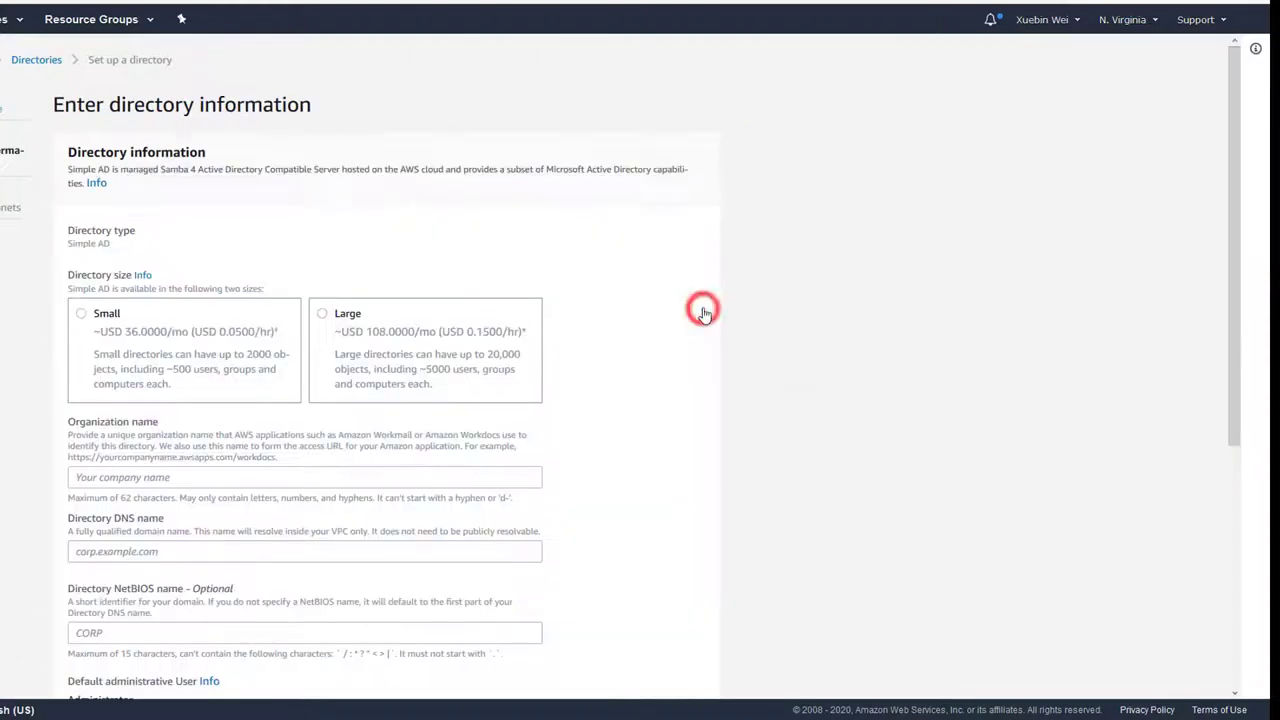
# Choose the Small directory size and enter the organization name jmu and the directory DNS name jmu.edu
pyautogui.click(118, 477)
pyautogui.scroll(-2, 122, 478)
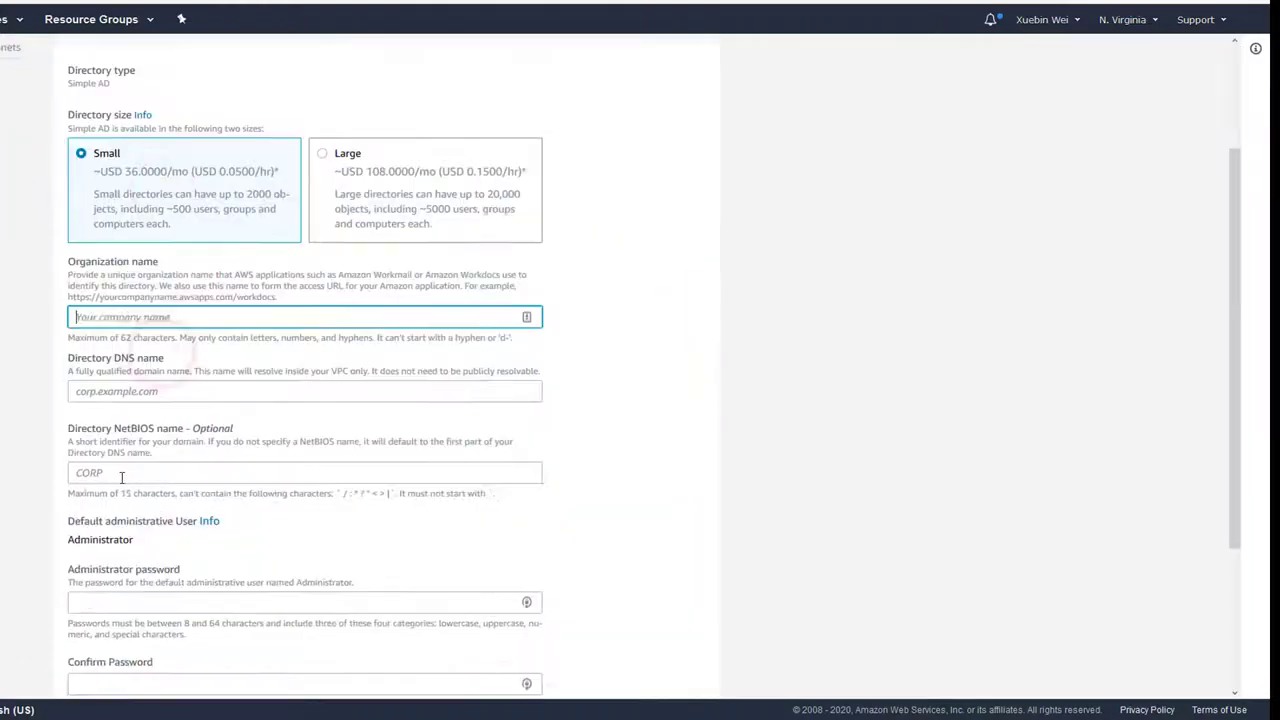
pyautogui.write('jmu')
pyautogui.click(122, 394)
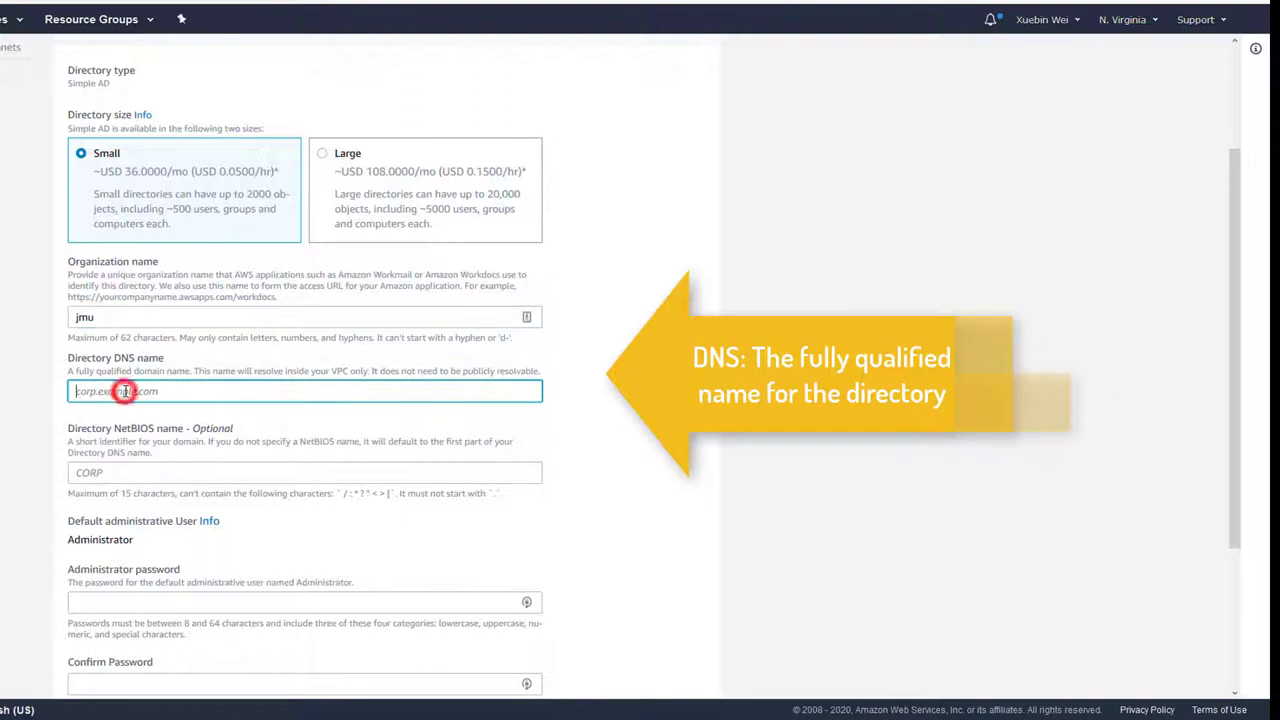
pyautogui.write('jmu.edu')
pyautogui.scroll(-2, 125, 391)
# Enter and confirm the Administrator password for the directory, leave the description empty and continue to the network settings
pyautogui.click(118, 442)
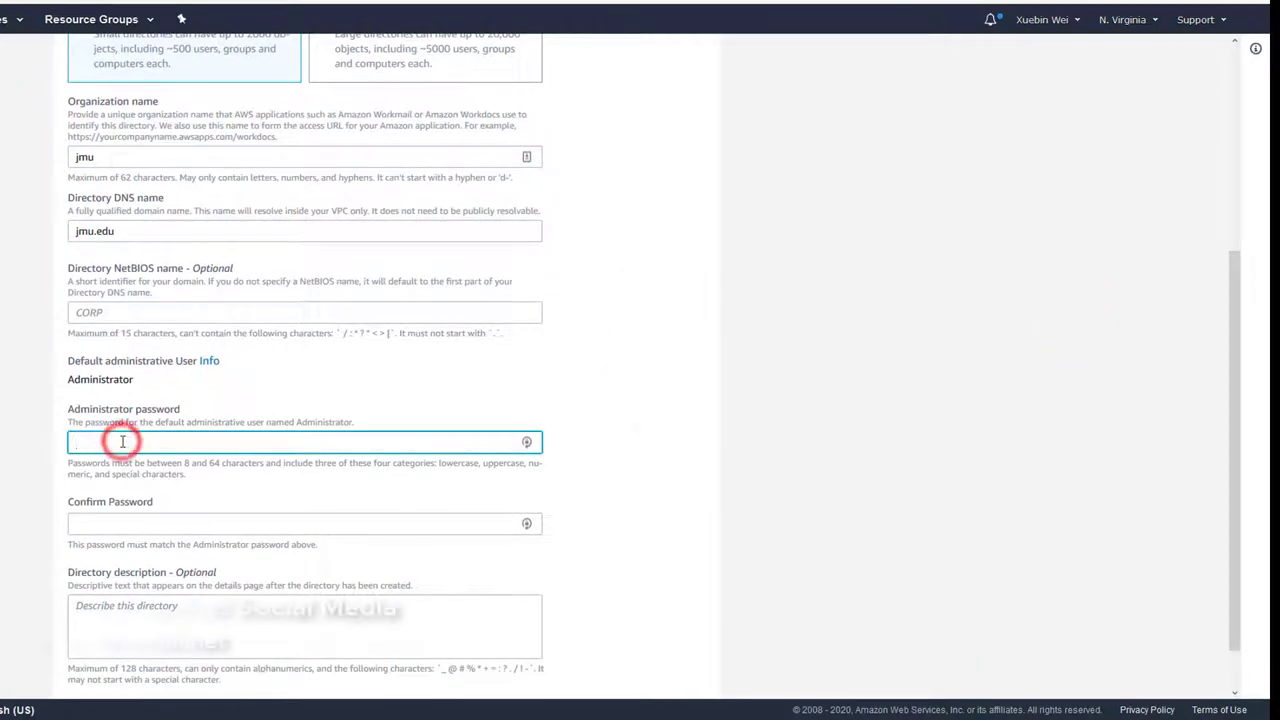
pyautogui.write('••••••••••')
pyautogui.click(164, 530)
pyautogui.write('••••••••')
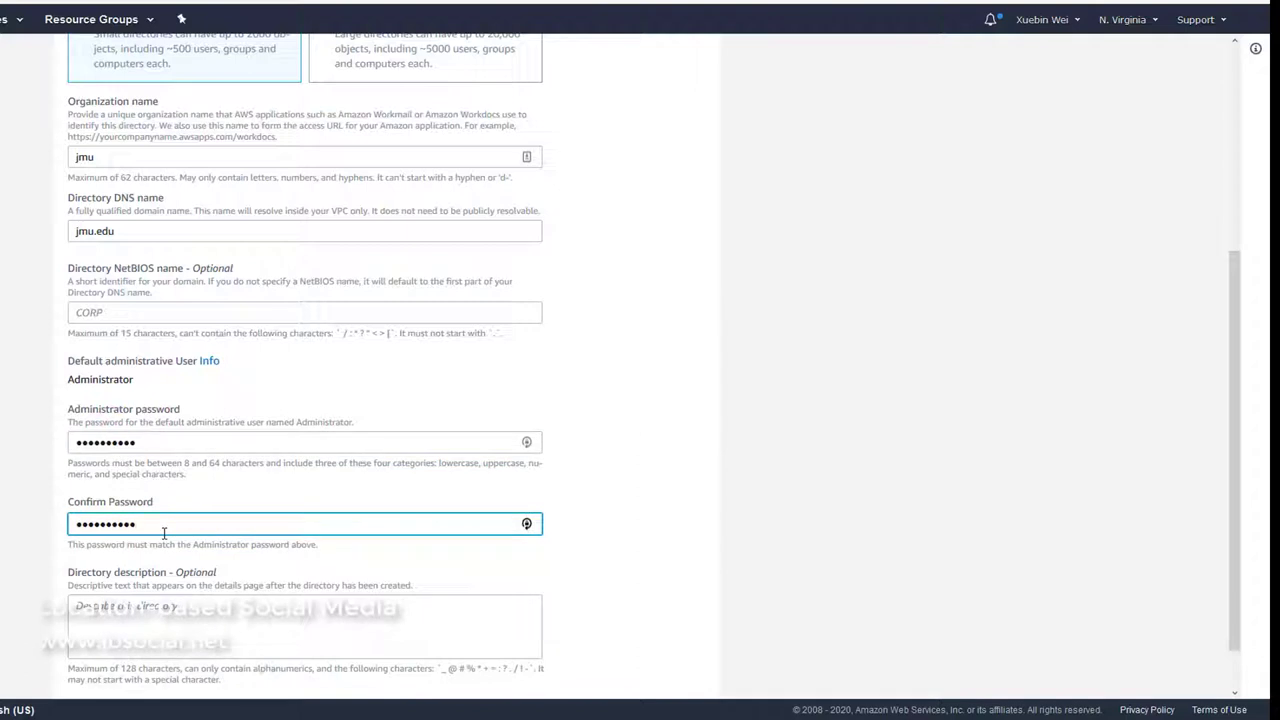
pyautogui.click(720, 401)
pyautogui.scroll(-1, 720, 401)
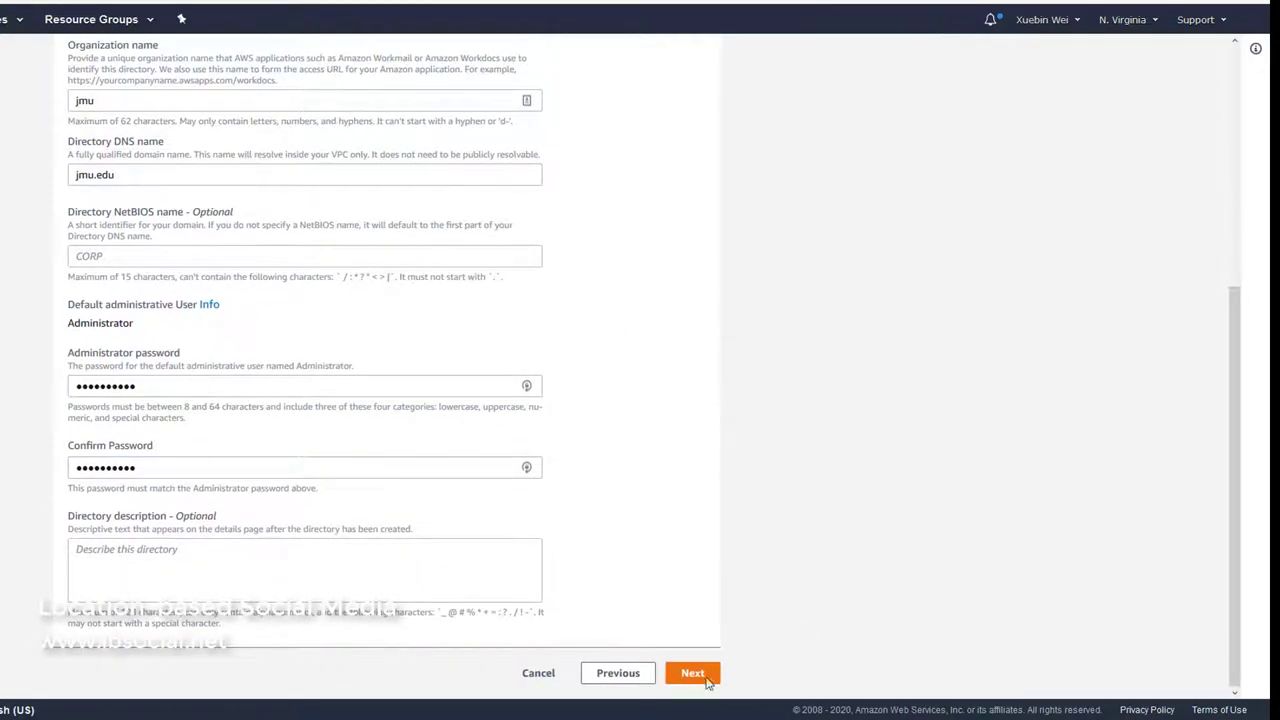
pyautogui.click(700, 673)
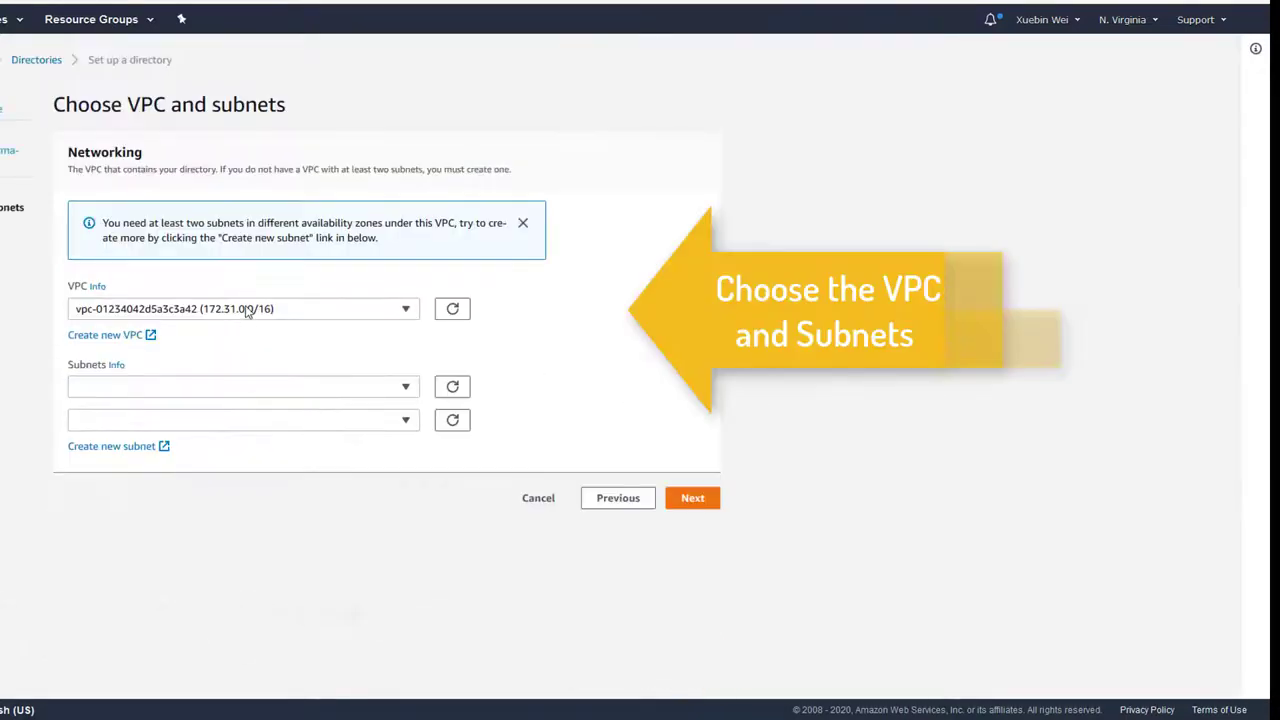
# Choose the 172.30.0.0/16 VPC with no subnet preference and create the directory
pyautogui.click(245, 307)
pyautogui.click(245, 354)
pyautogui.click(386, 568)
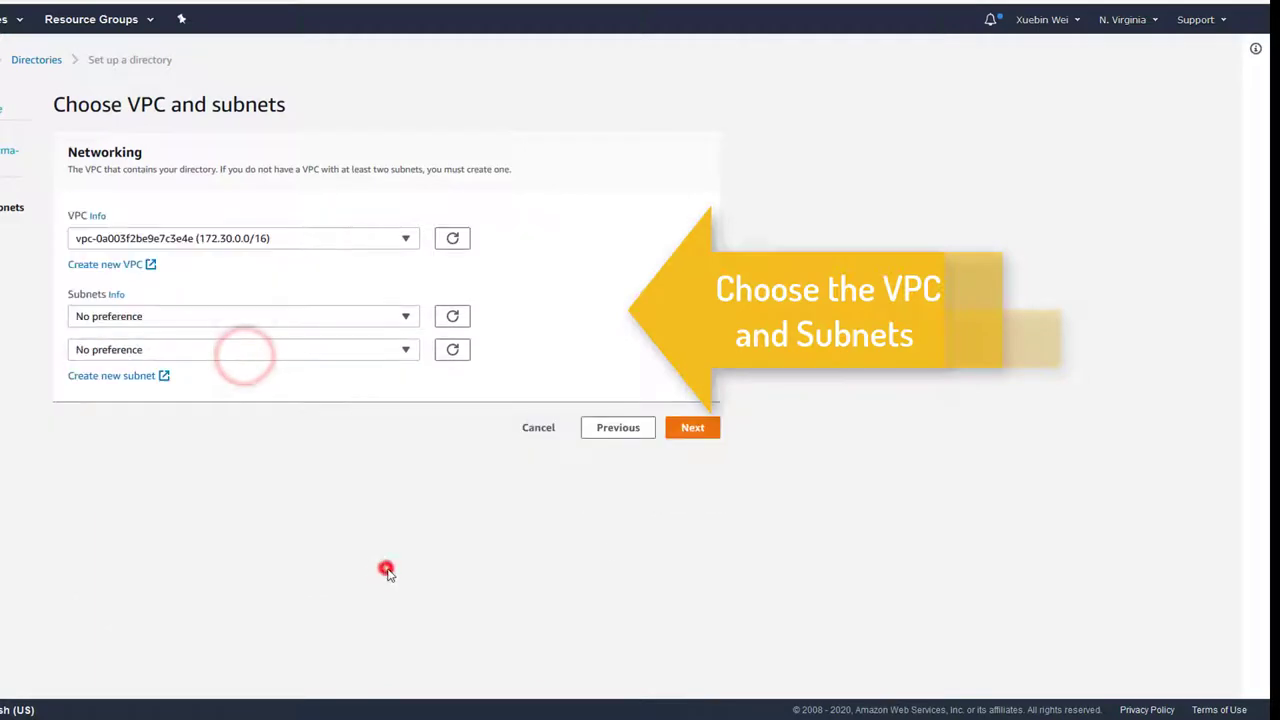
pyautogui.click(703, 429)
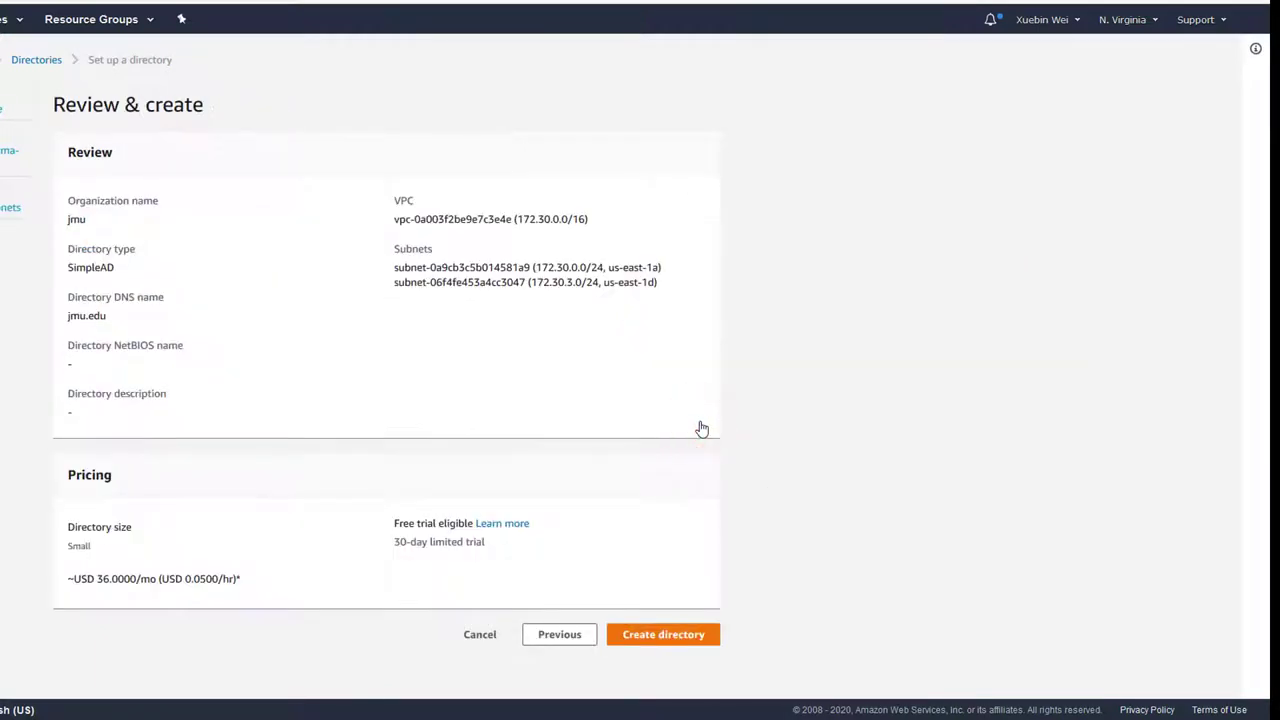
pyautogui.click(703, 640)
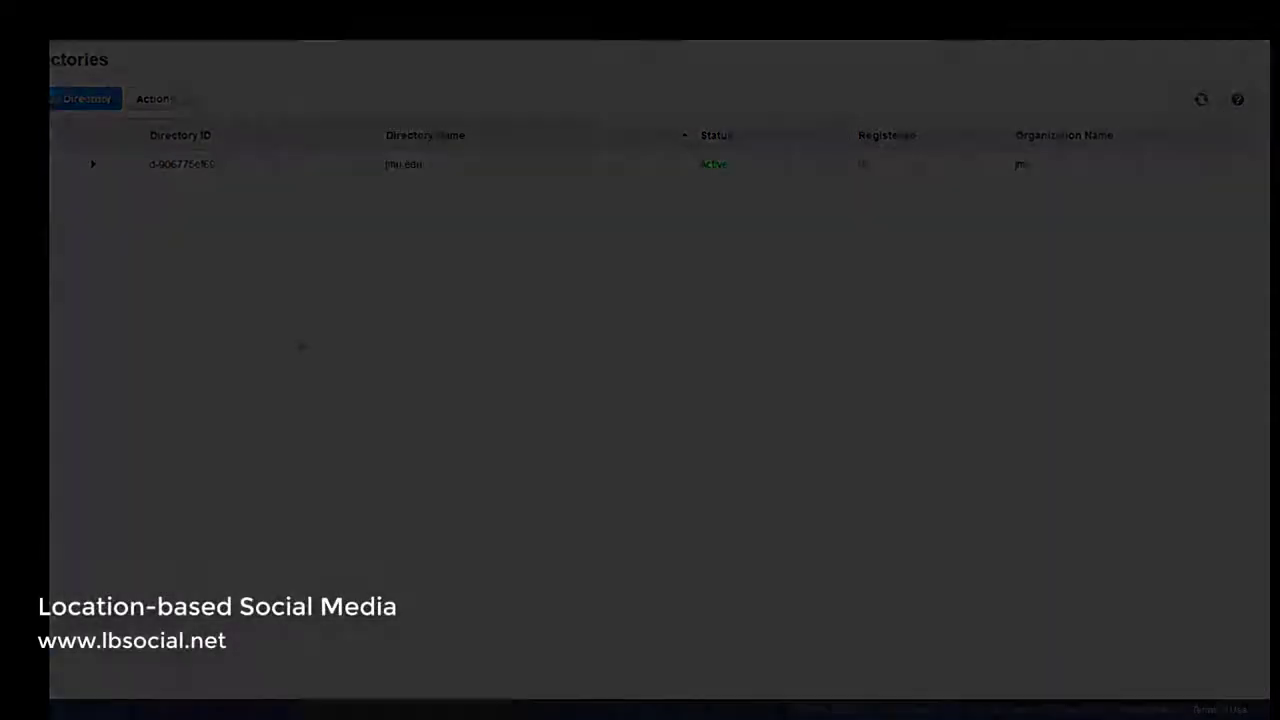
pyautogui.click(403, 369)
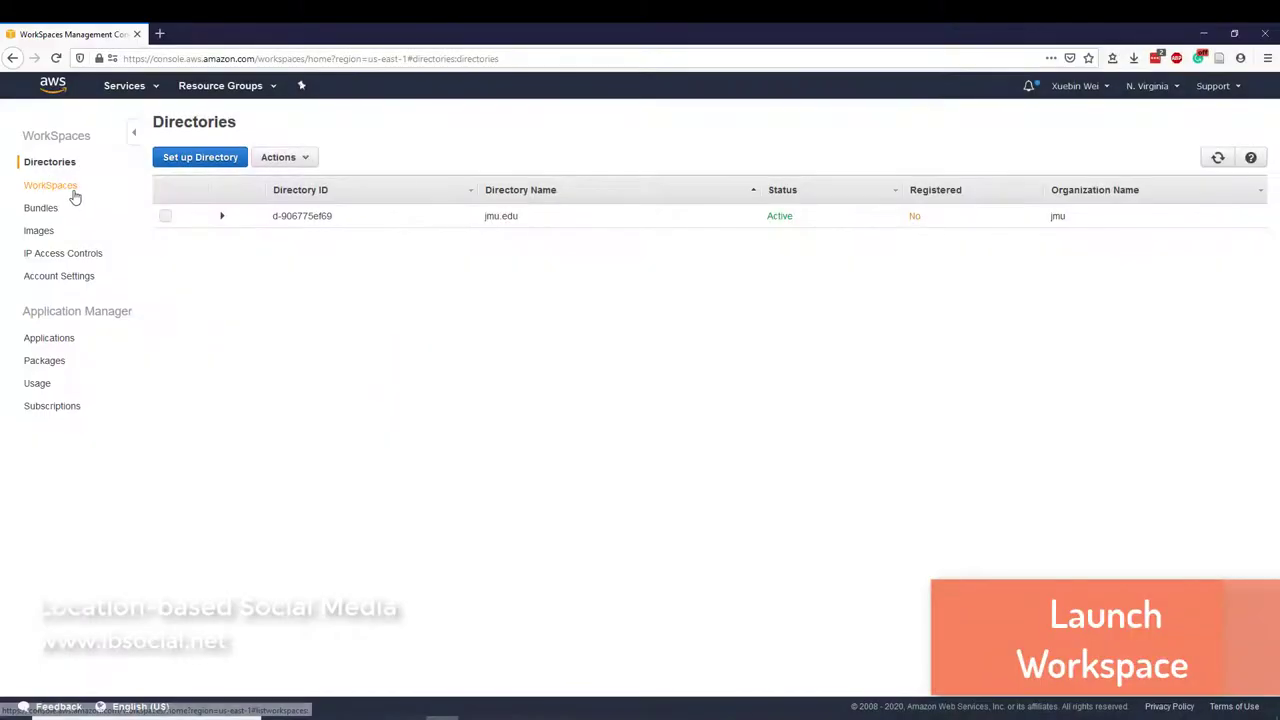
# Begin launching a WorkSpace in the jmu.edu directory and create the user demouser with first name, last name and e-mail
pyautogui.click(72, 189)
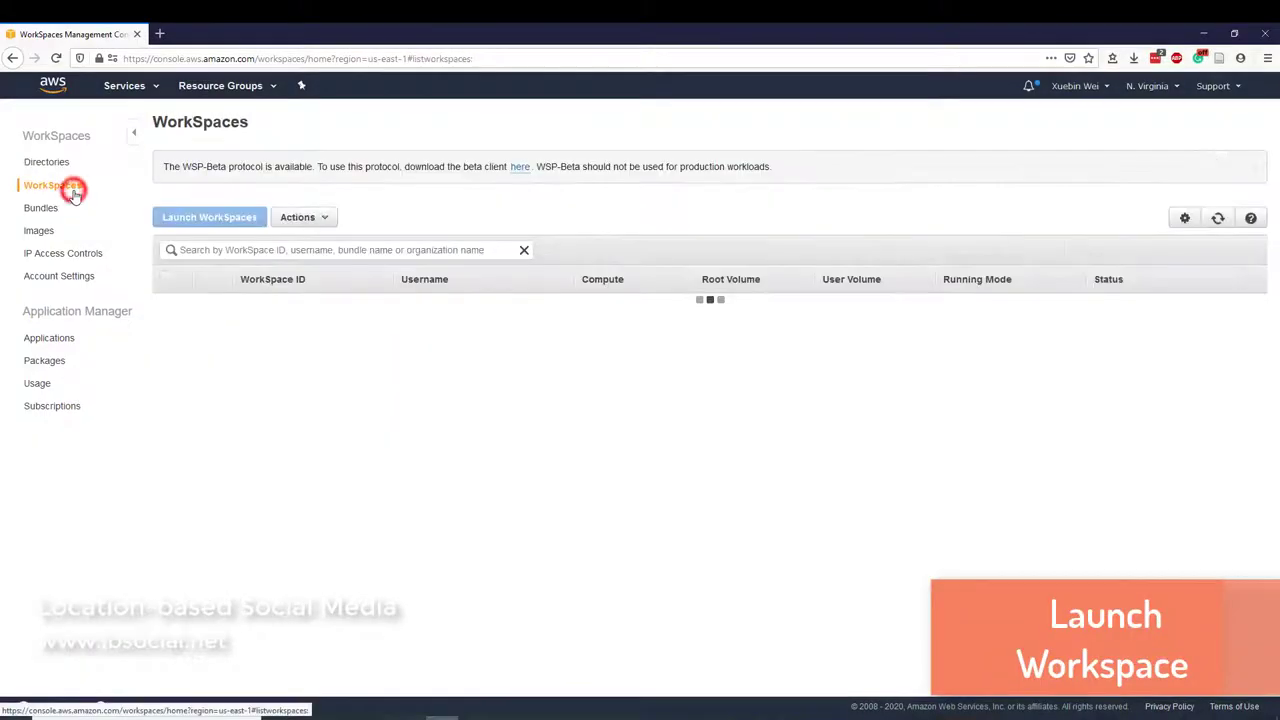
pyautogui.click(709, 512)
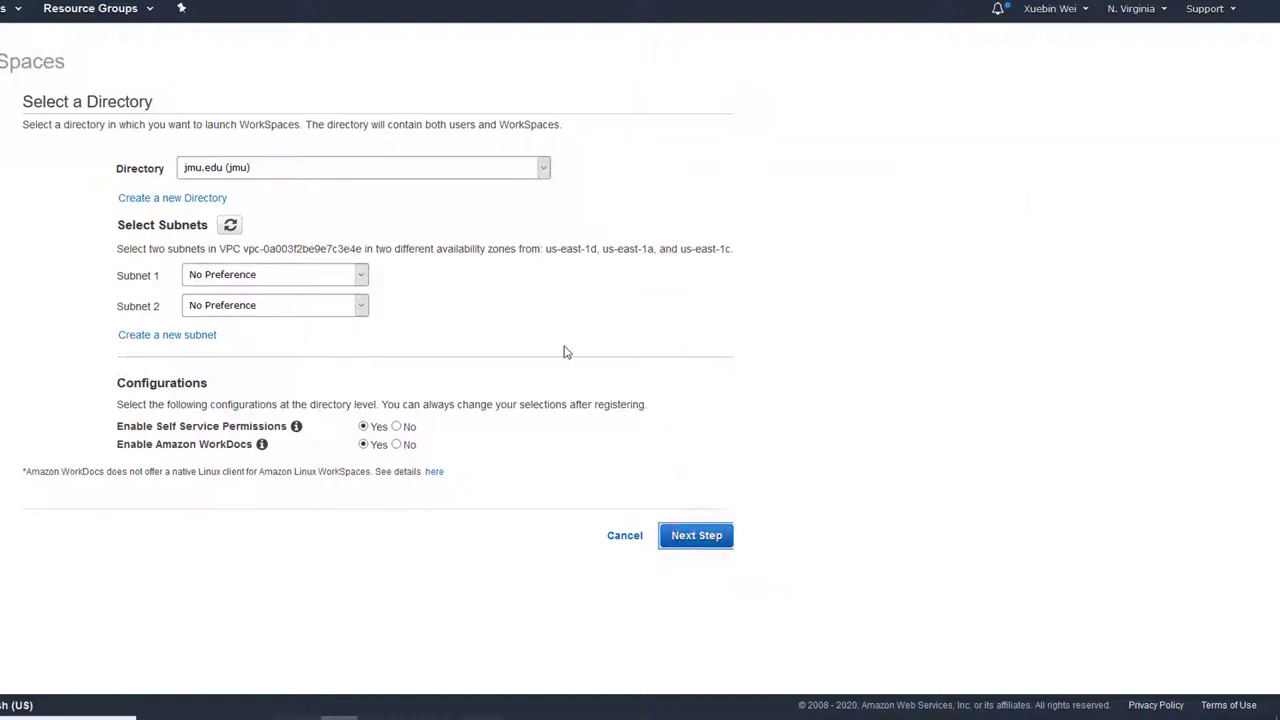
pyautogui.click(94, 229)
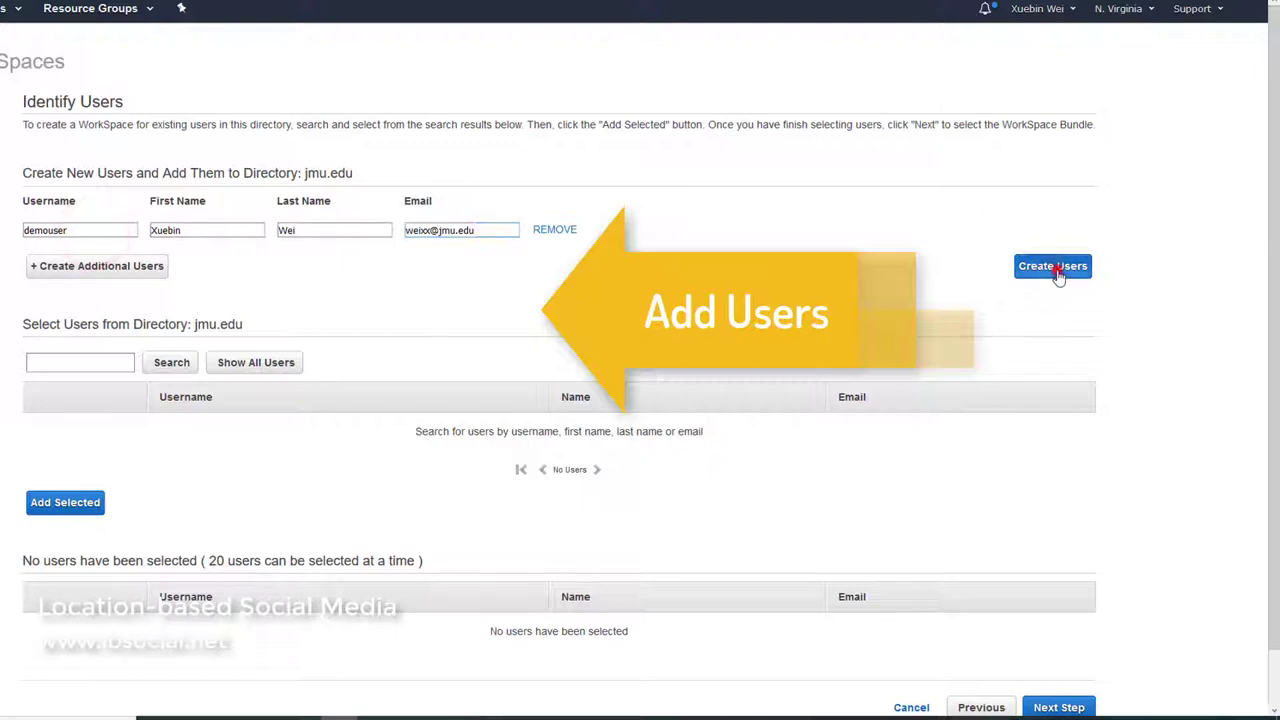
pyautogui.click(1052, 266)
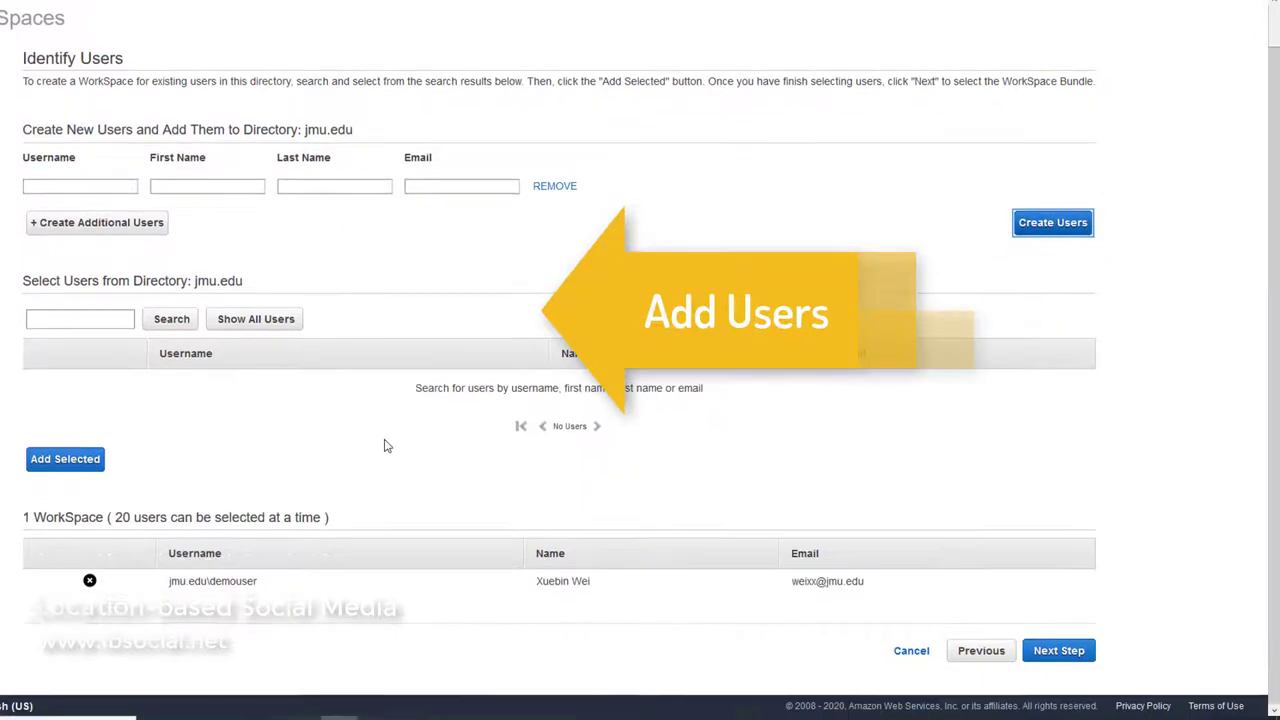
pyautogui.click(1060, 650)
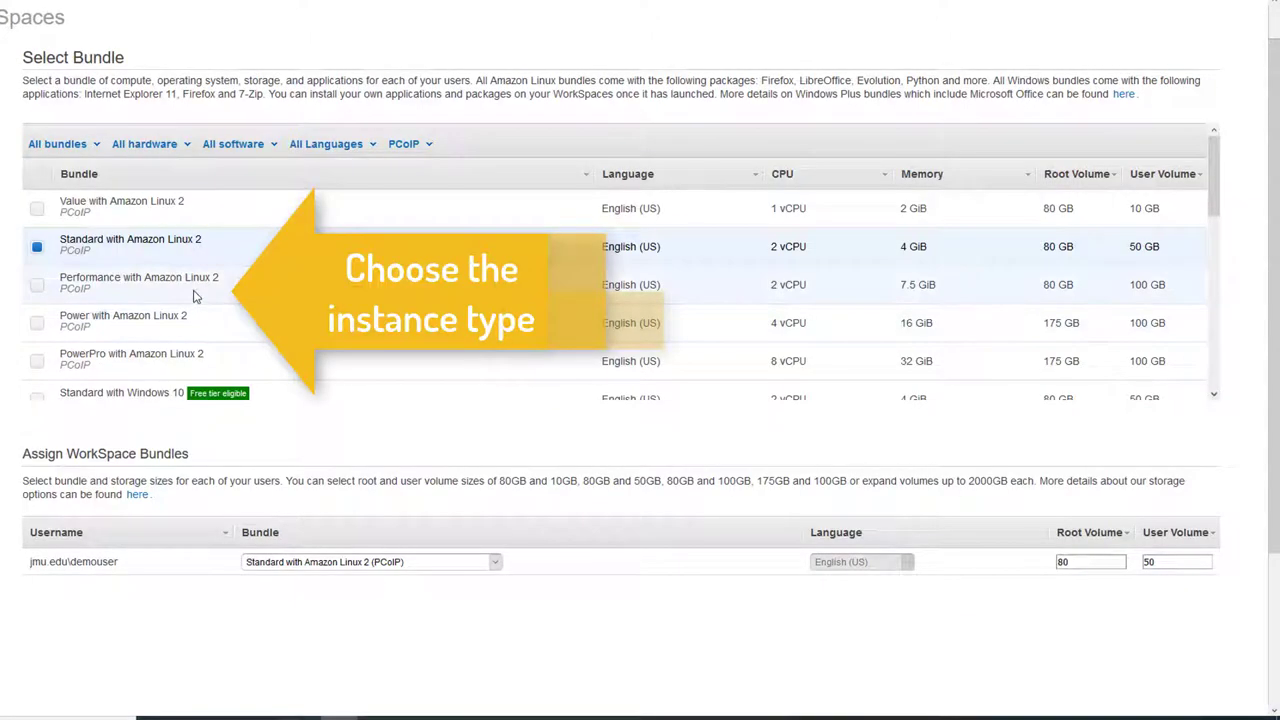
# Assign the free-tier Standard with Windows 10 bundle with an 80 GB root volume and a 50 GB user volume
pyautogui.scroll(-3, 45, 346)
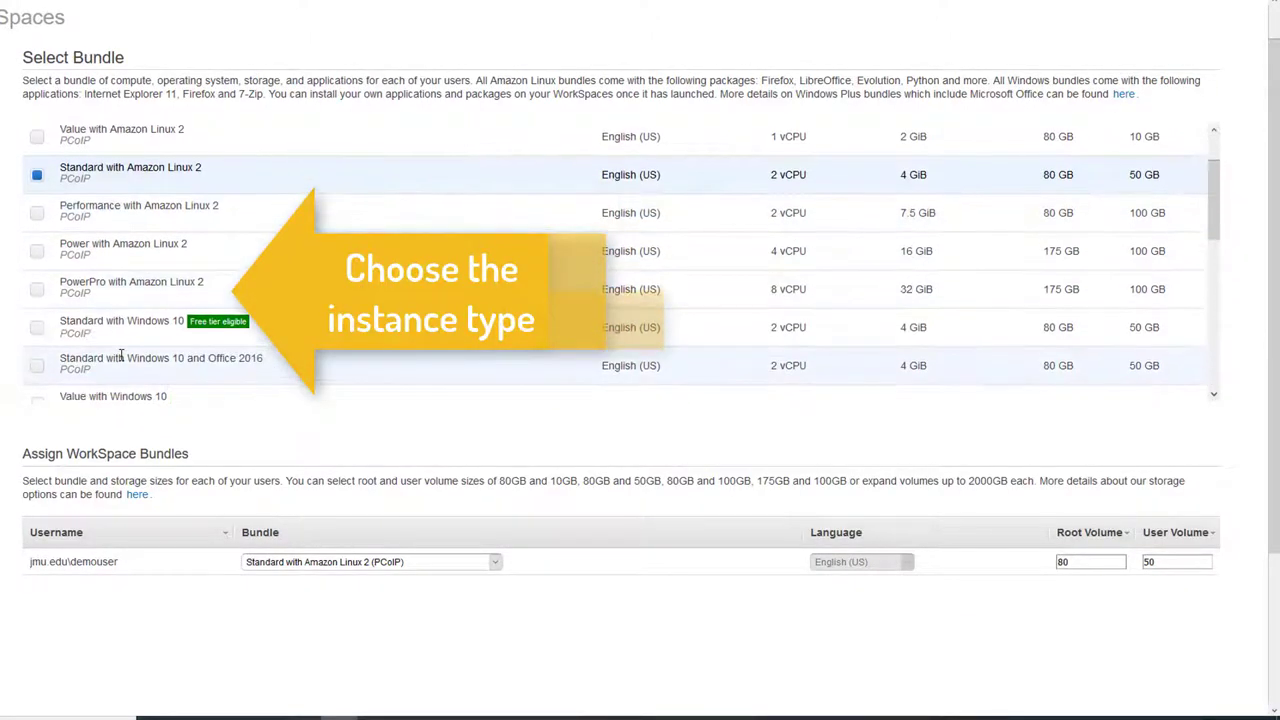
pyautogui.click(37, 328)
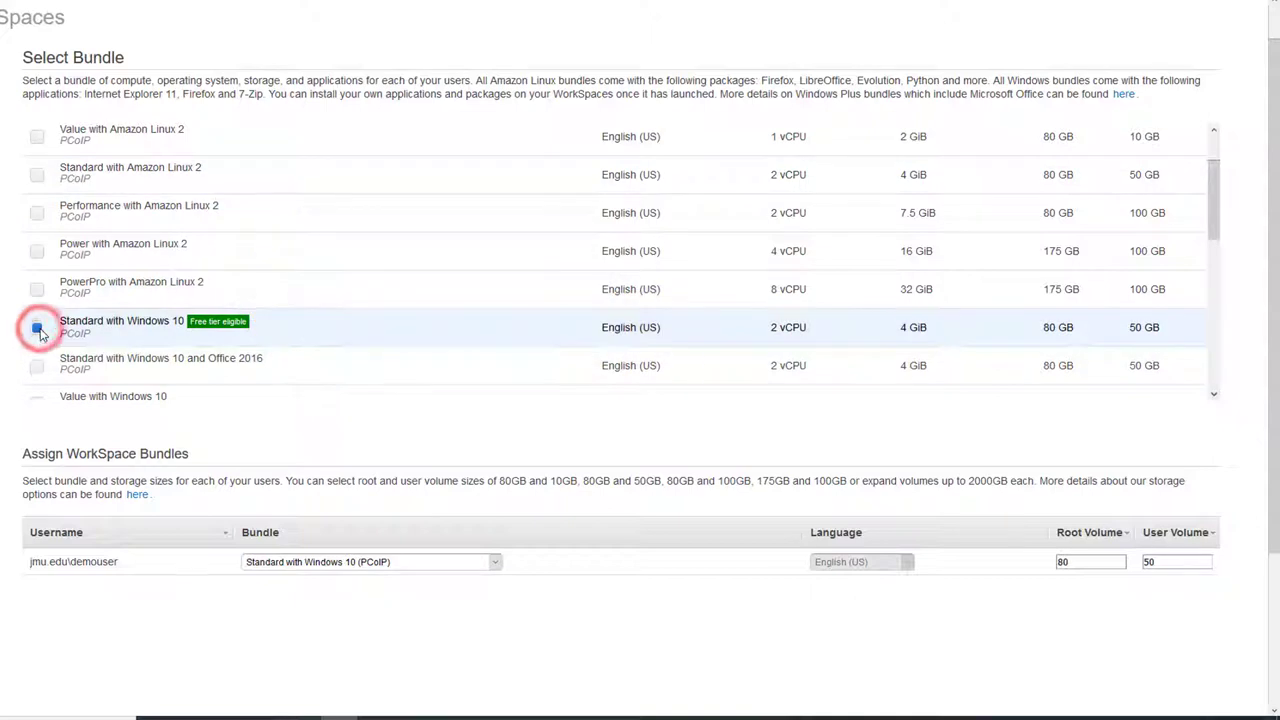
pyautogui.scroll(-5, 40, 330)
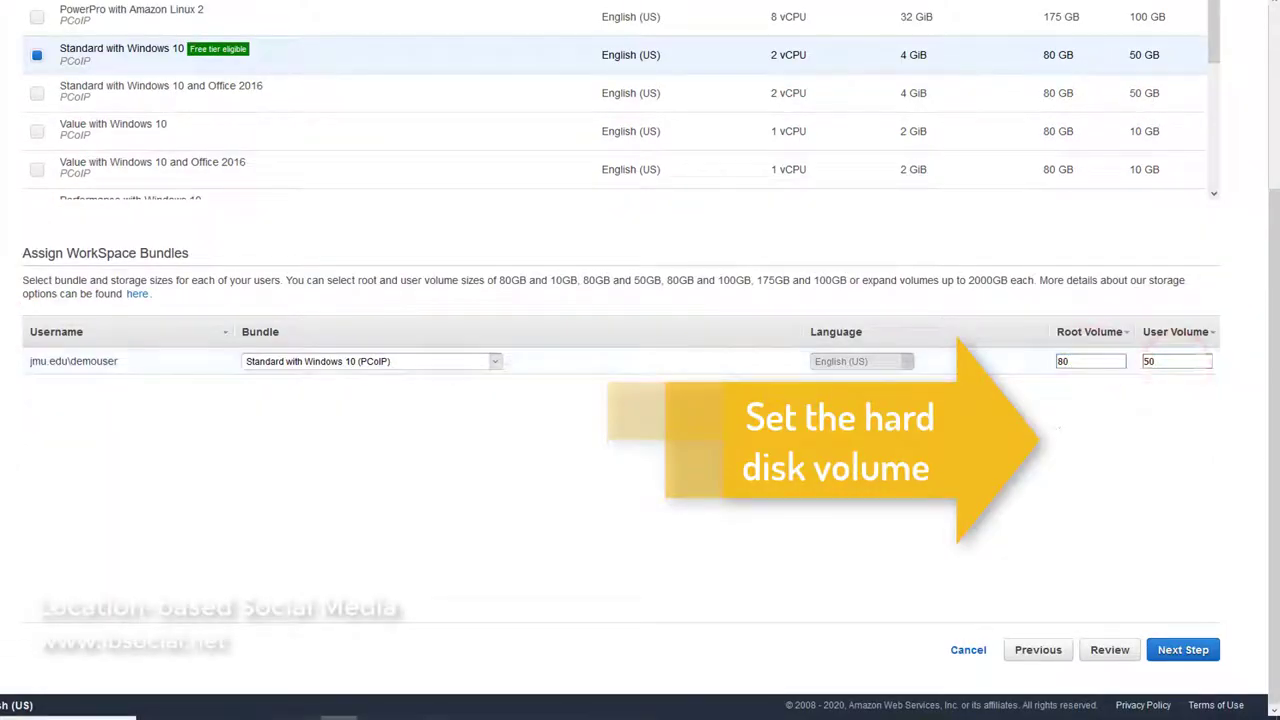
pyautogui.click(1184, 650)
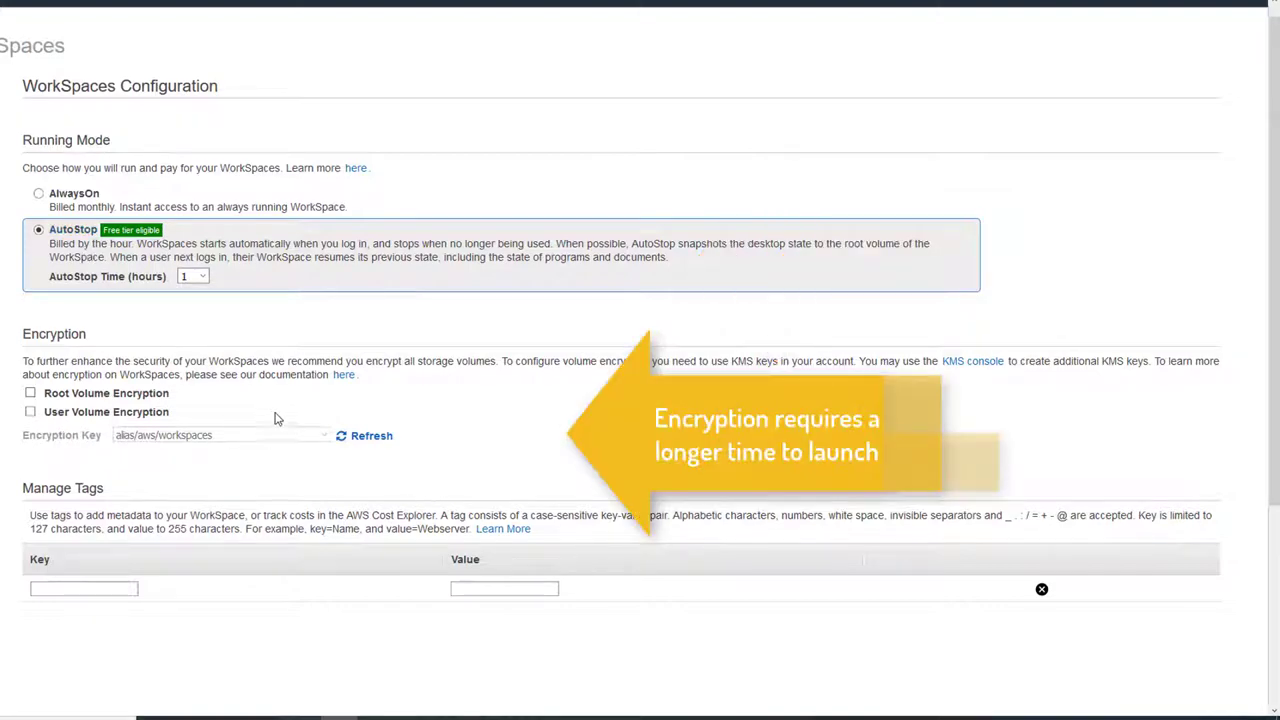
# Keep AutoStop at 1 hour without volume encryption, review the WorkSpace details for demouser and launch the WorkSpace
pyautogui.scroll(-3, 826, 514)
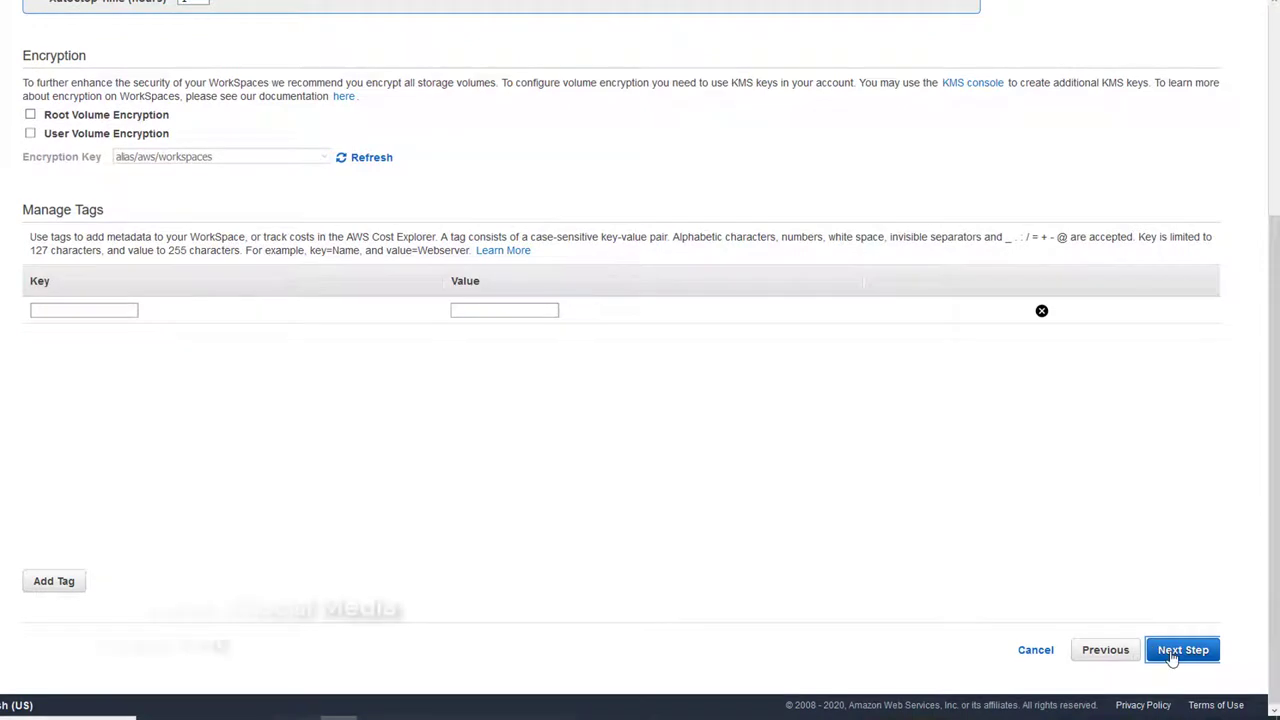
pyautogui.click(1178, 650)
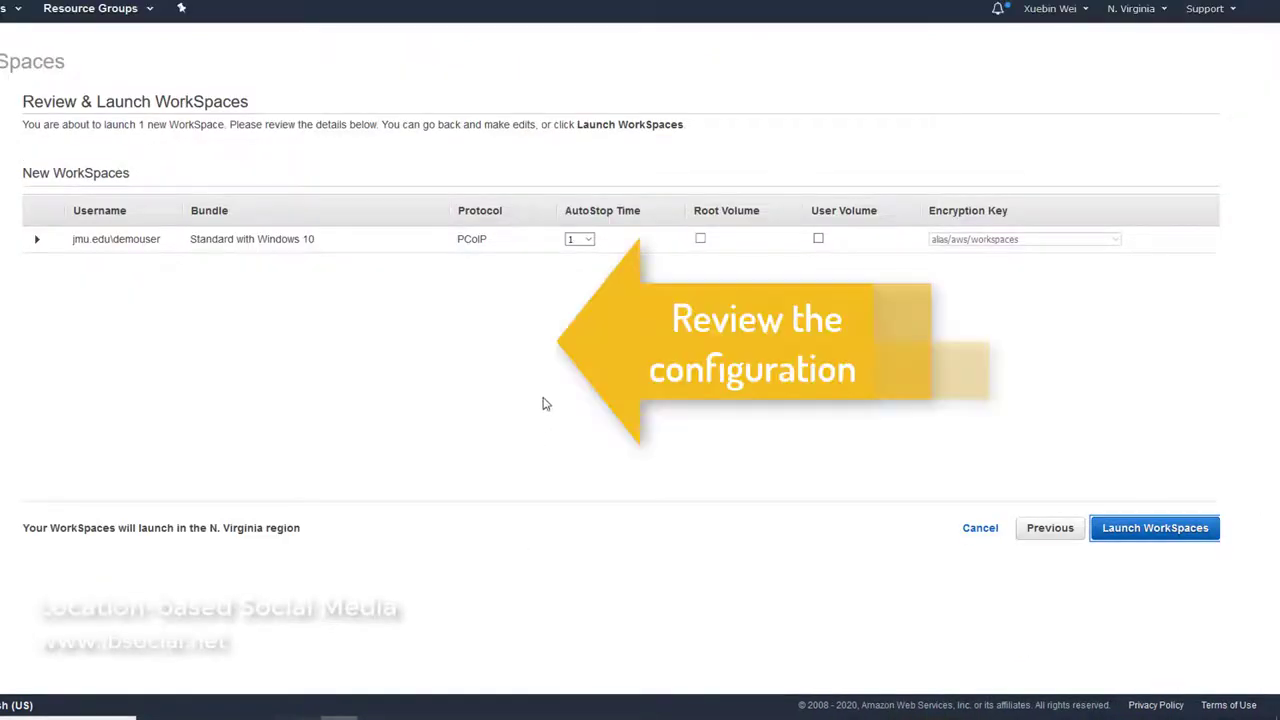
pyautogui.click(39, 246)
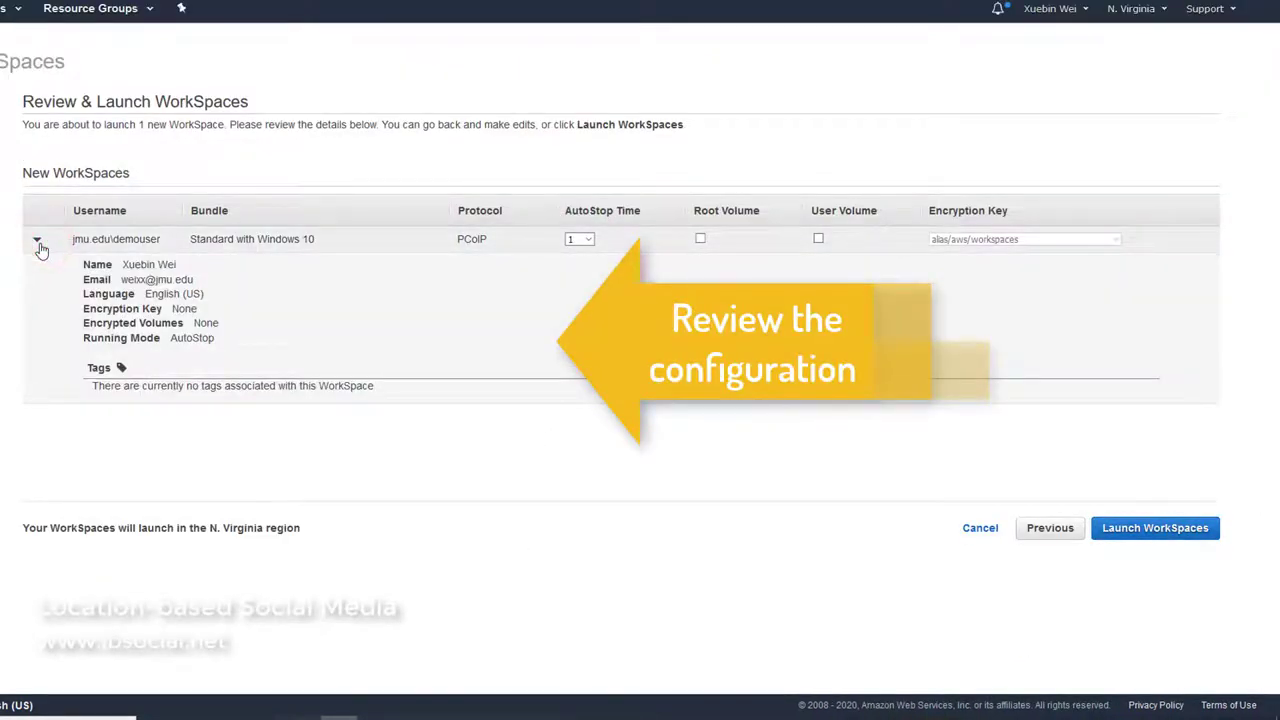
pyautogui.click(37, 242)
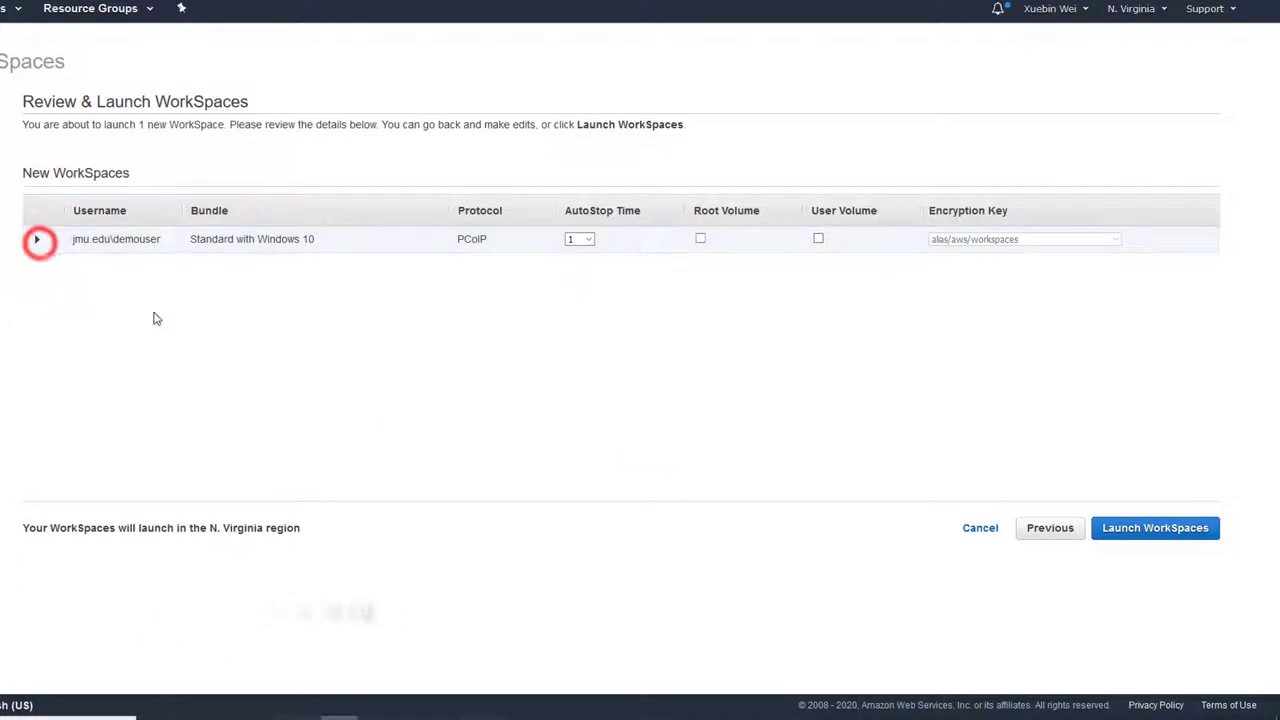
pyautogui.click(588, 453)
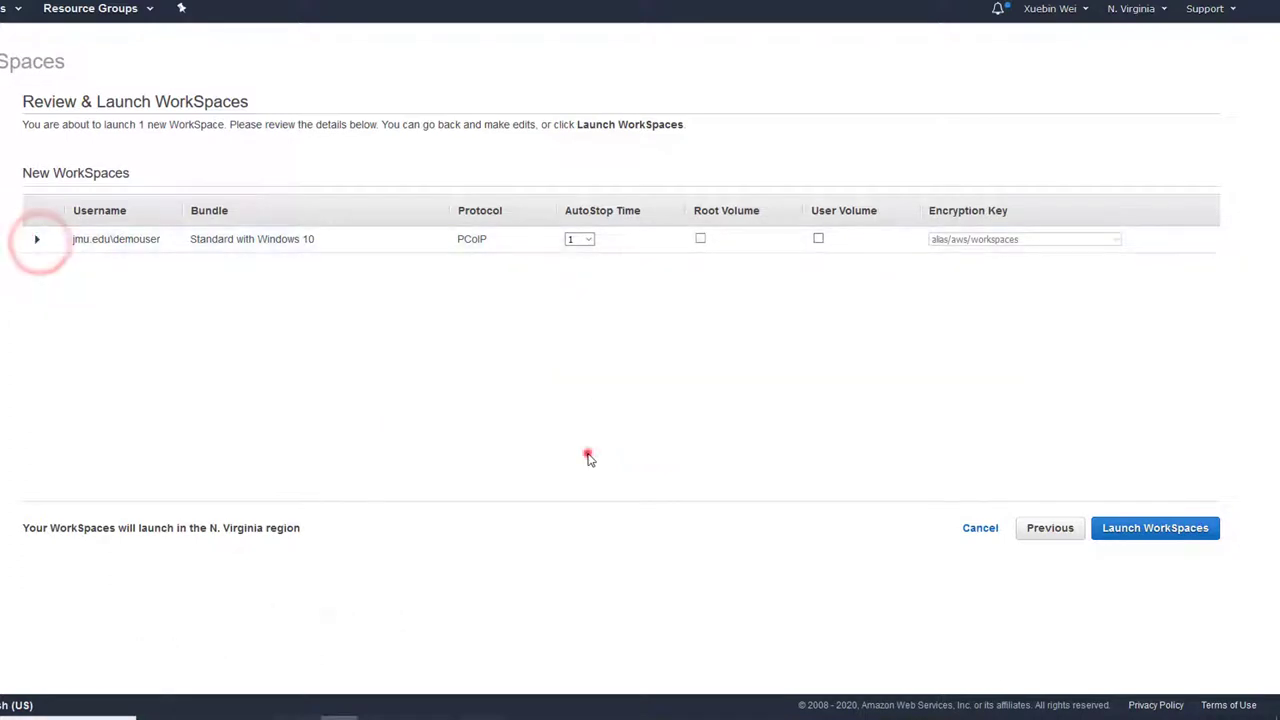
pyautogui.click(1145, 530)
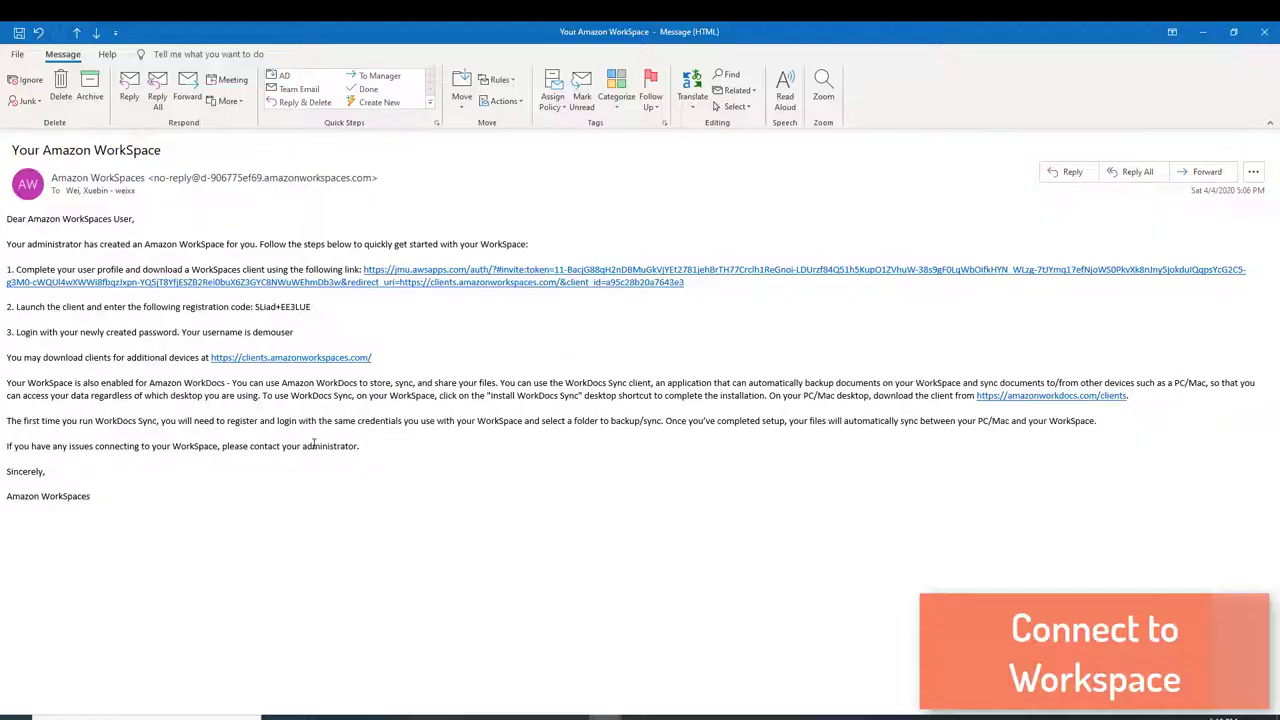
# Switch to the Amazon WorkSpaces invitation e-mail in Outlook, follow its profile link and set the user's new password
pyautogui.click(227, 457)
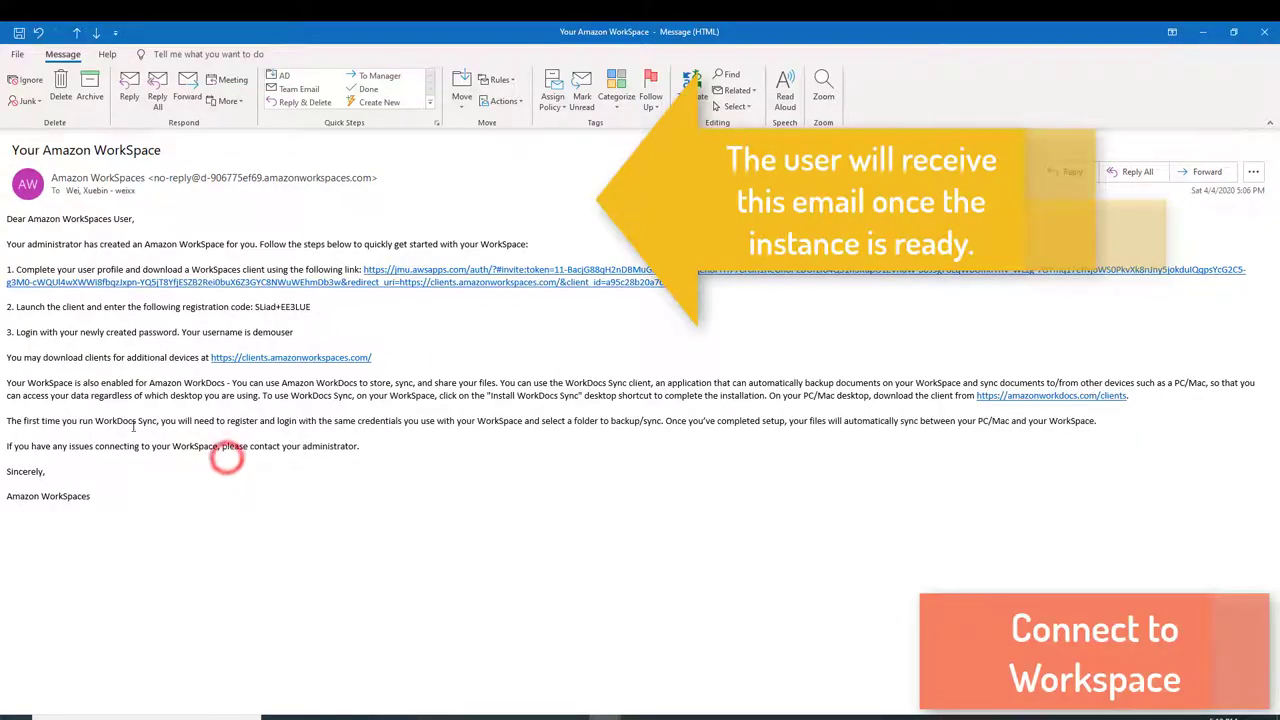
pyautogui.click(316, 286)
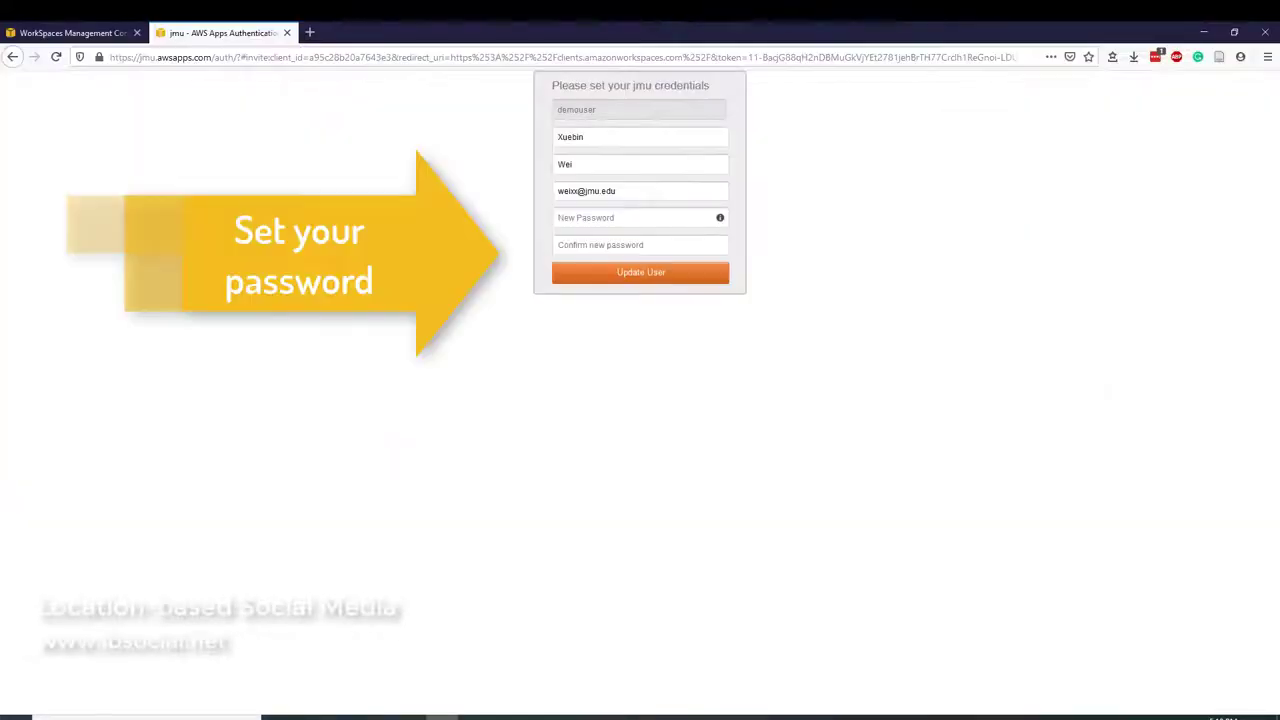
pyautogui.click(606, 279)
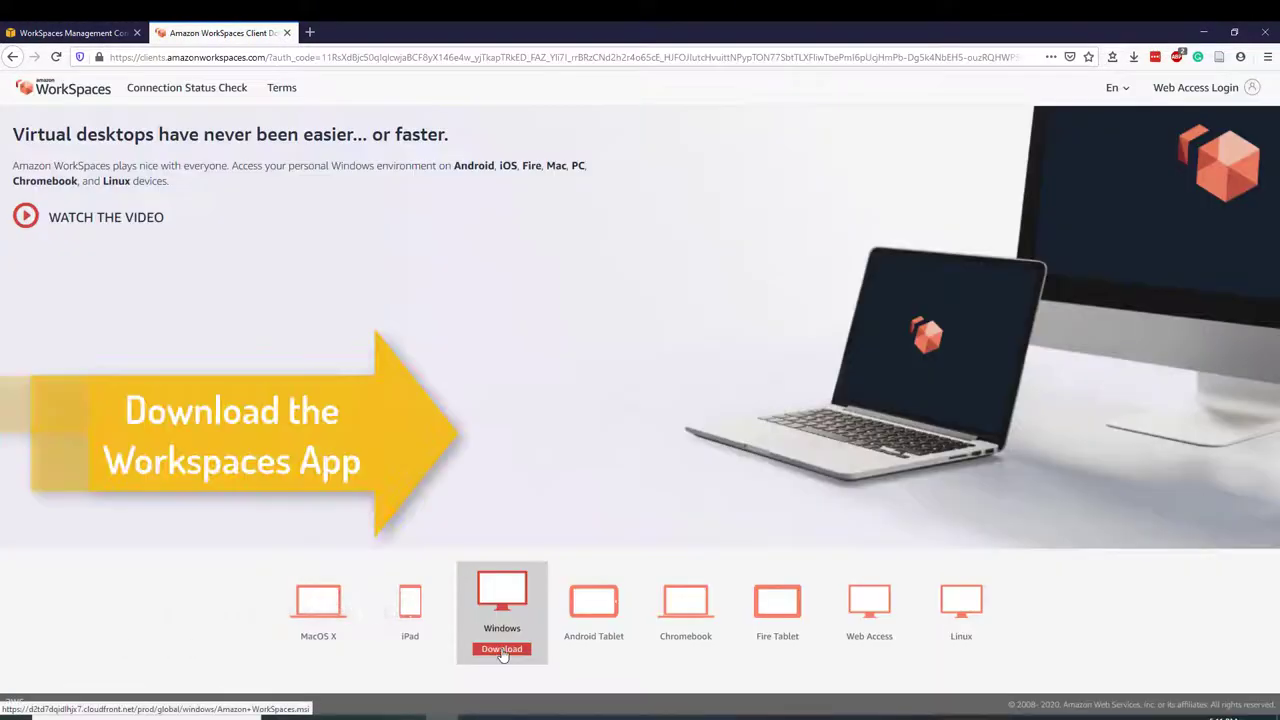
# Download the Windows WorkSpaces client, save Amazon+WorkSpaces.msi and open the downloaded installer
pyautogui.click(503, 652)
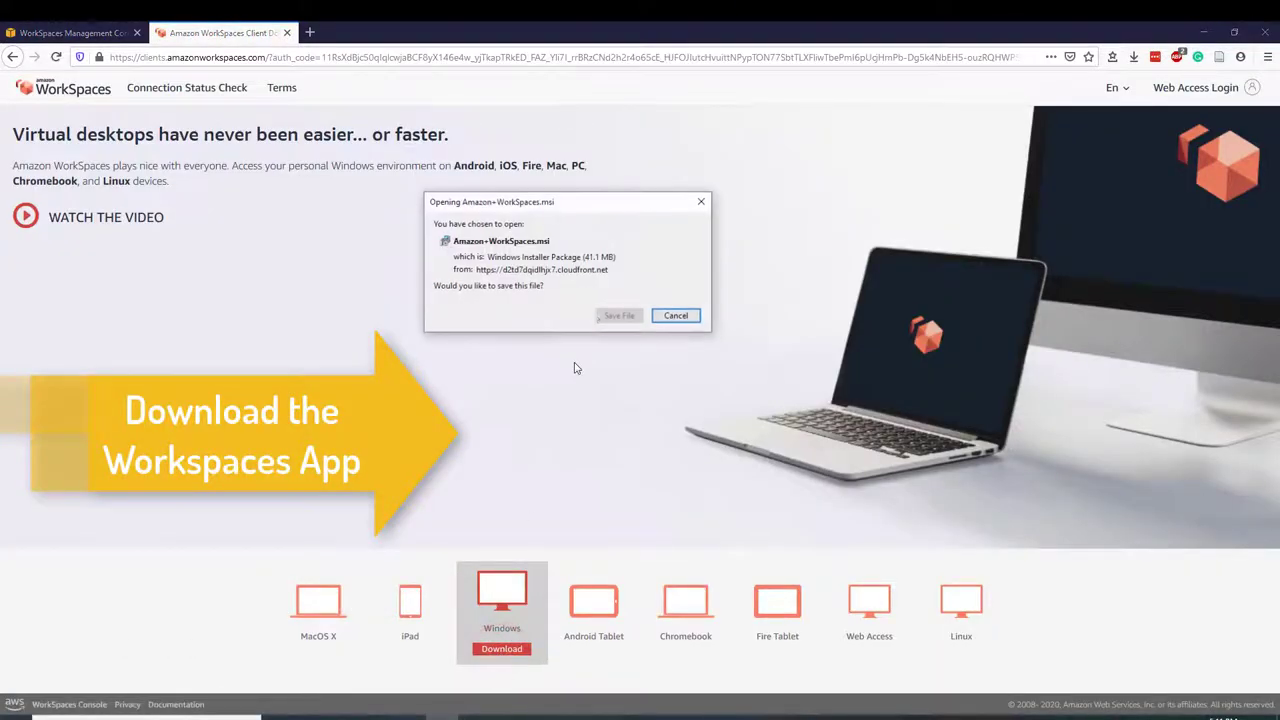
pyautogui.click(611, 316)
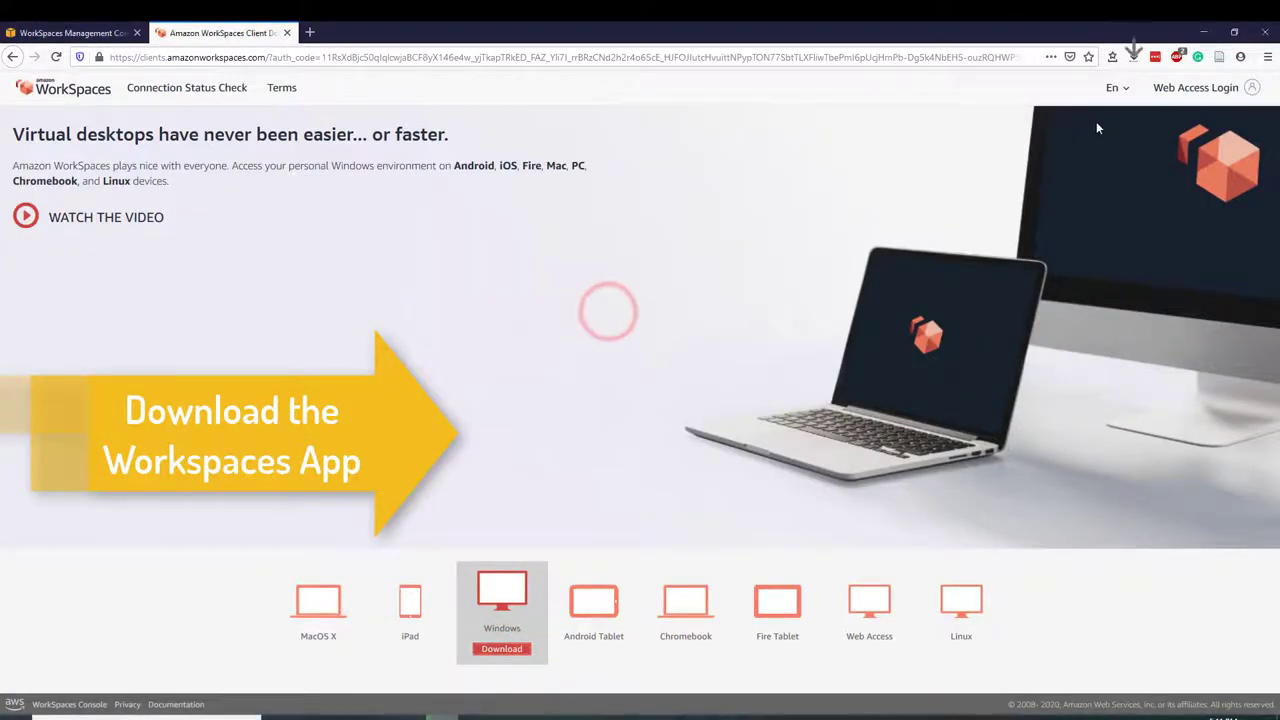
pyautogui.click(1131, 60)
pyautogui.click(1124, 133)
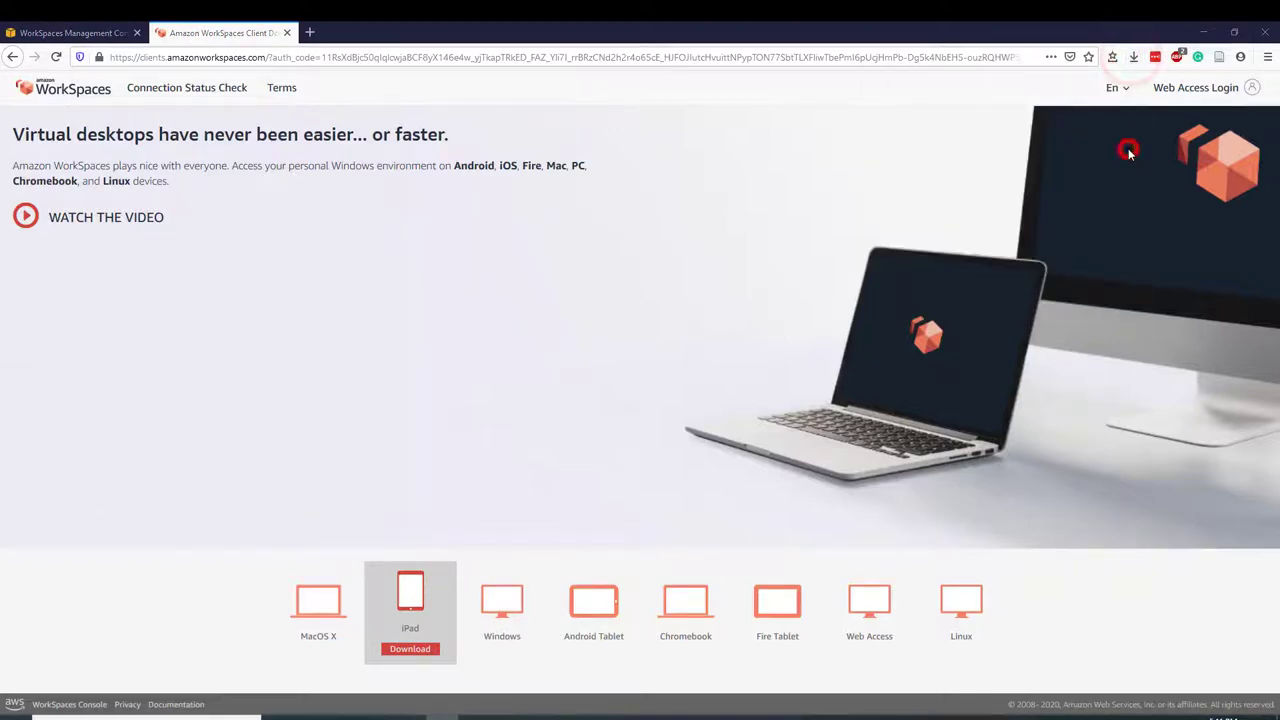
# Run Amazon+WorkSpaces.msi, install the Amazon WorkSpaces client into the default destination folder and close the Downloads folder
pyautogui.doubleClick(675, 220)
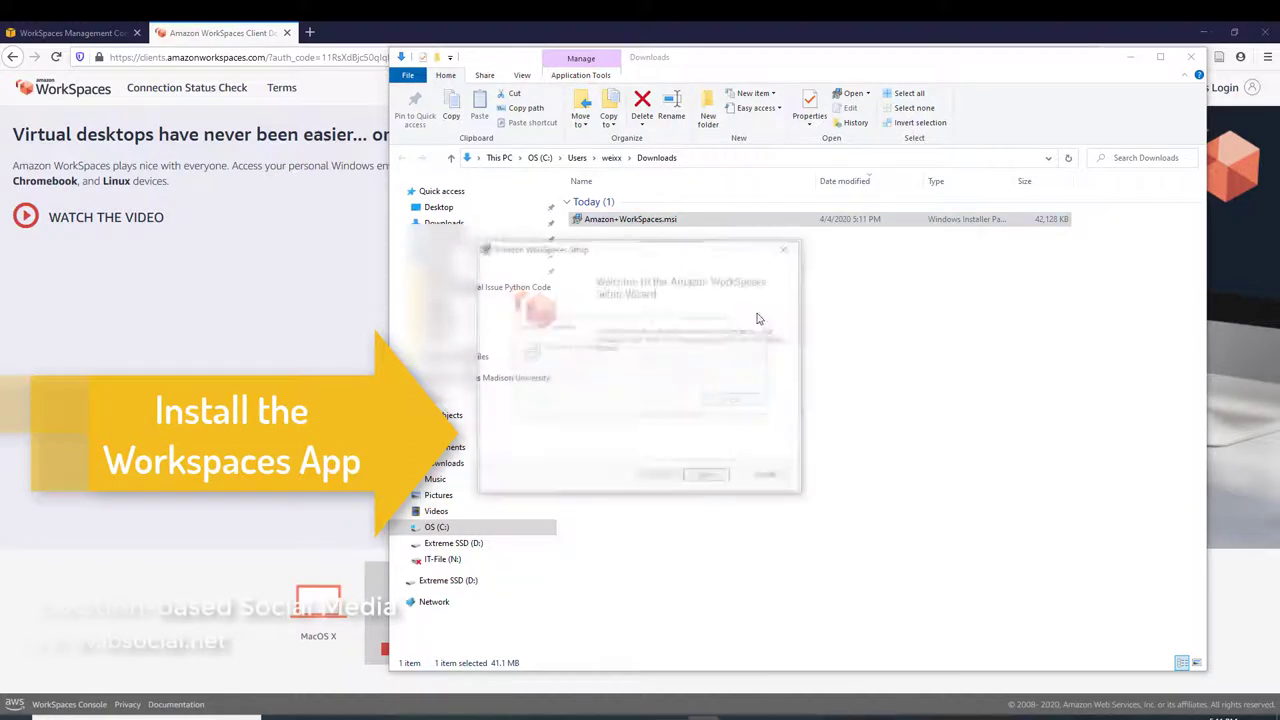
pyautogui.click(705, 479)
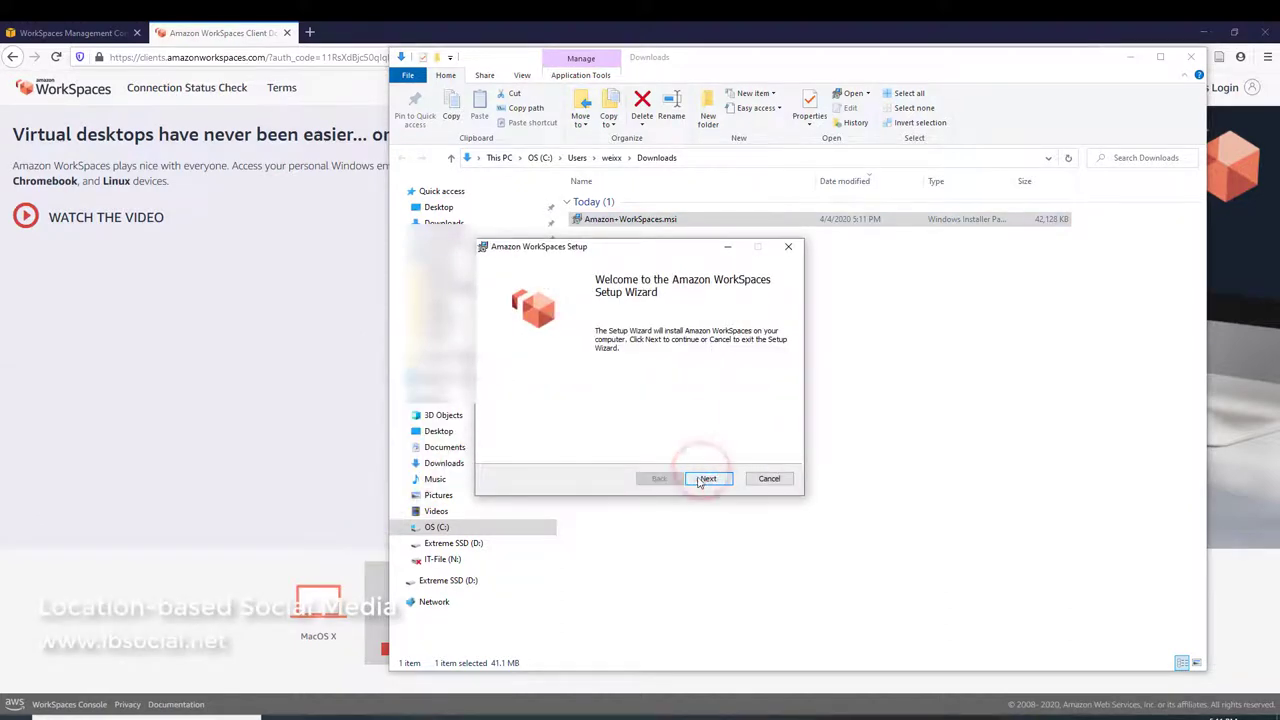
pyautogui.click(698, 480)
pyautogui.click(700, 480)
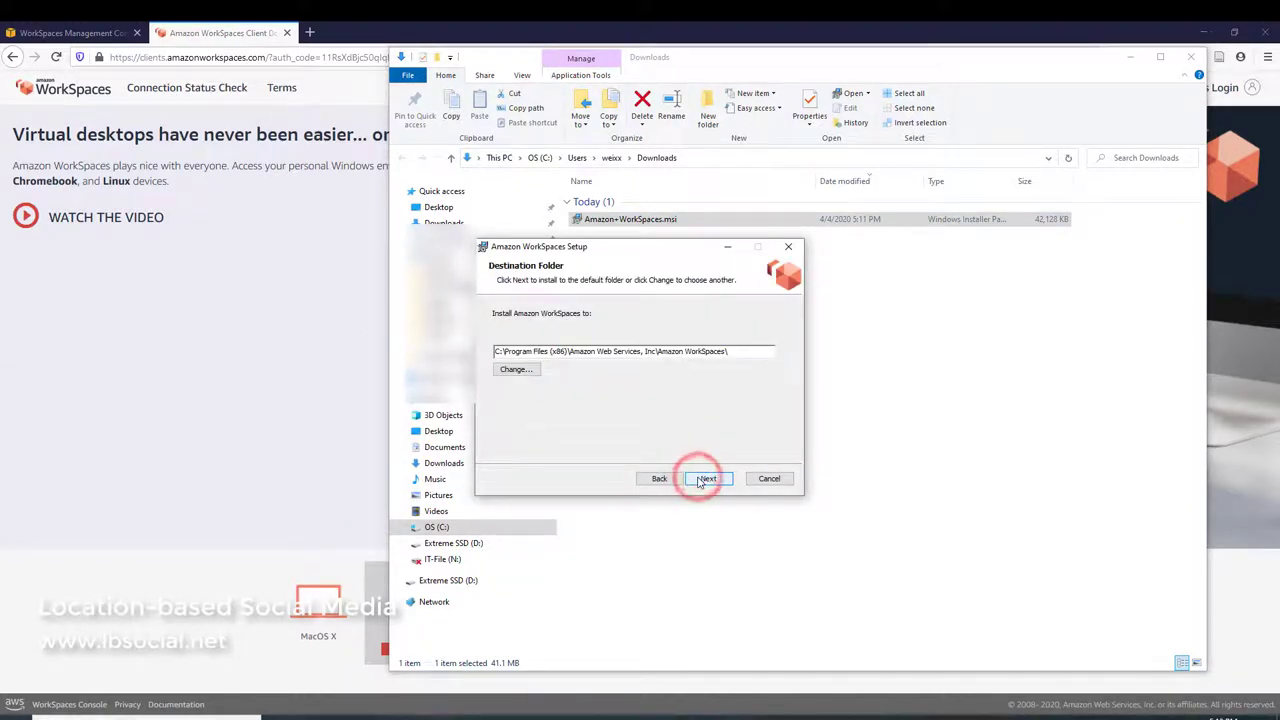
pyautogui.click(700, 480)
pyautogui.click(700, 480)
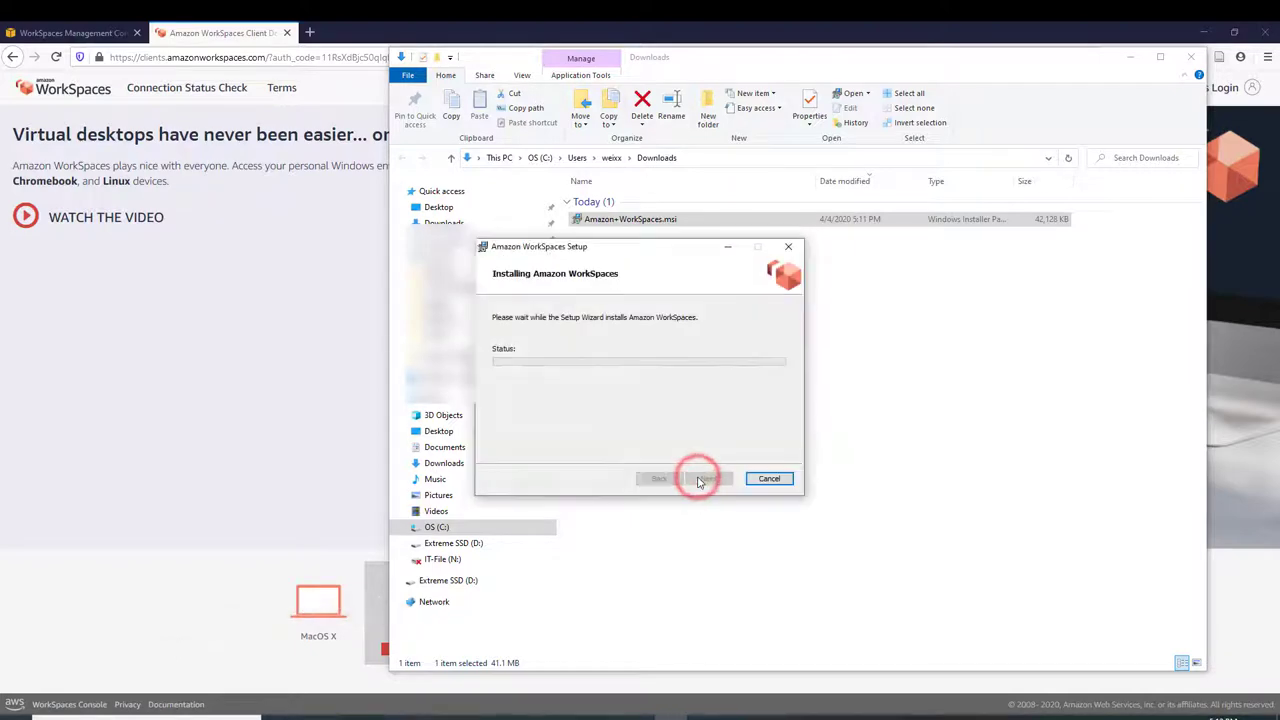
pyautogui.click(711, 479)
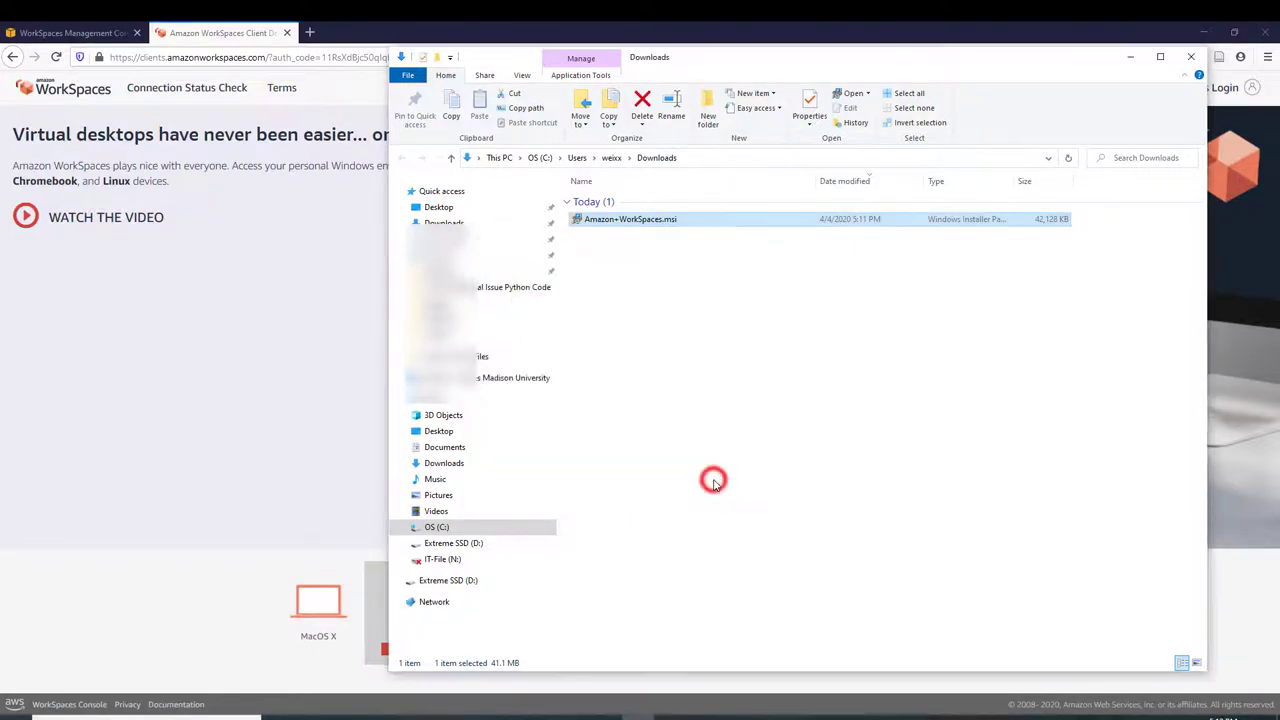
pyautogui.click(1190, 57)
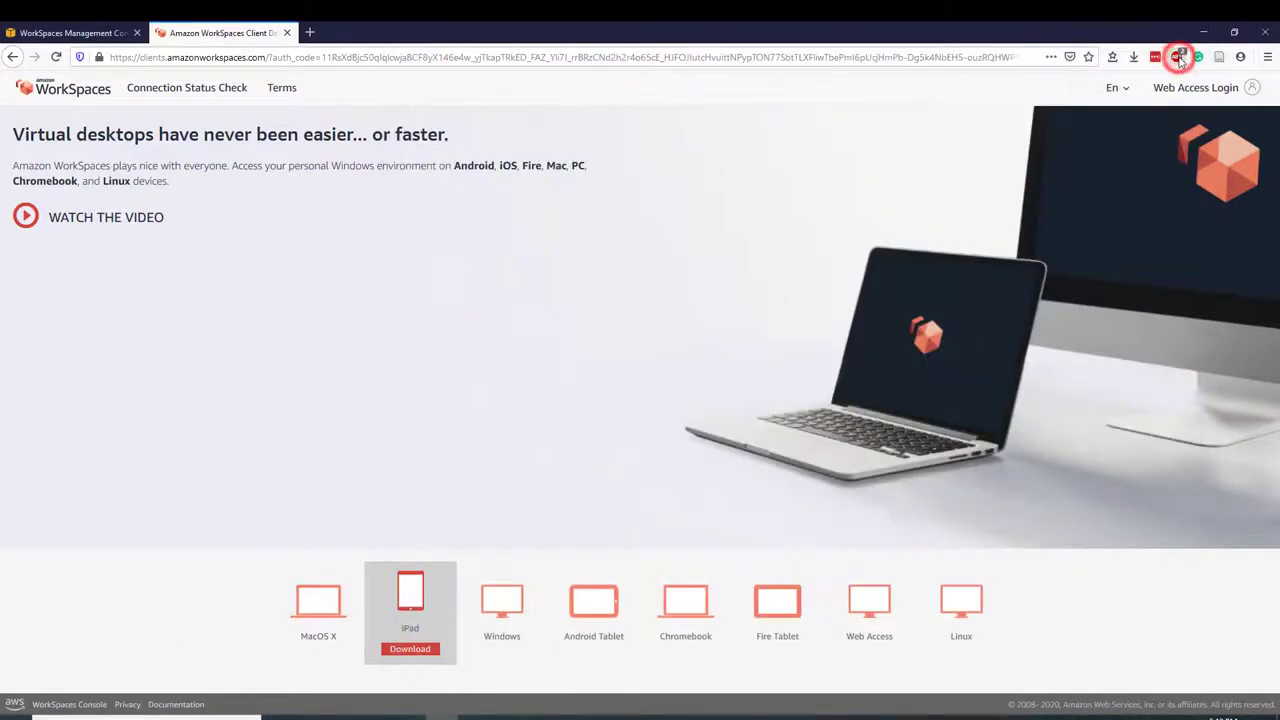
# Launch the Amazon WorkSpaces client from the desktop and register it with the registration code copied from the invitation e-mail
pyautogui.click(1203, 33)
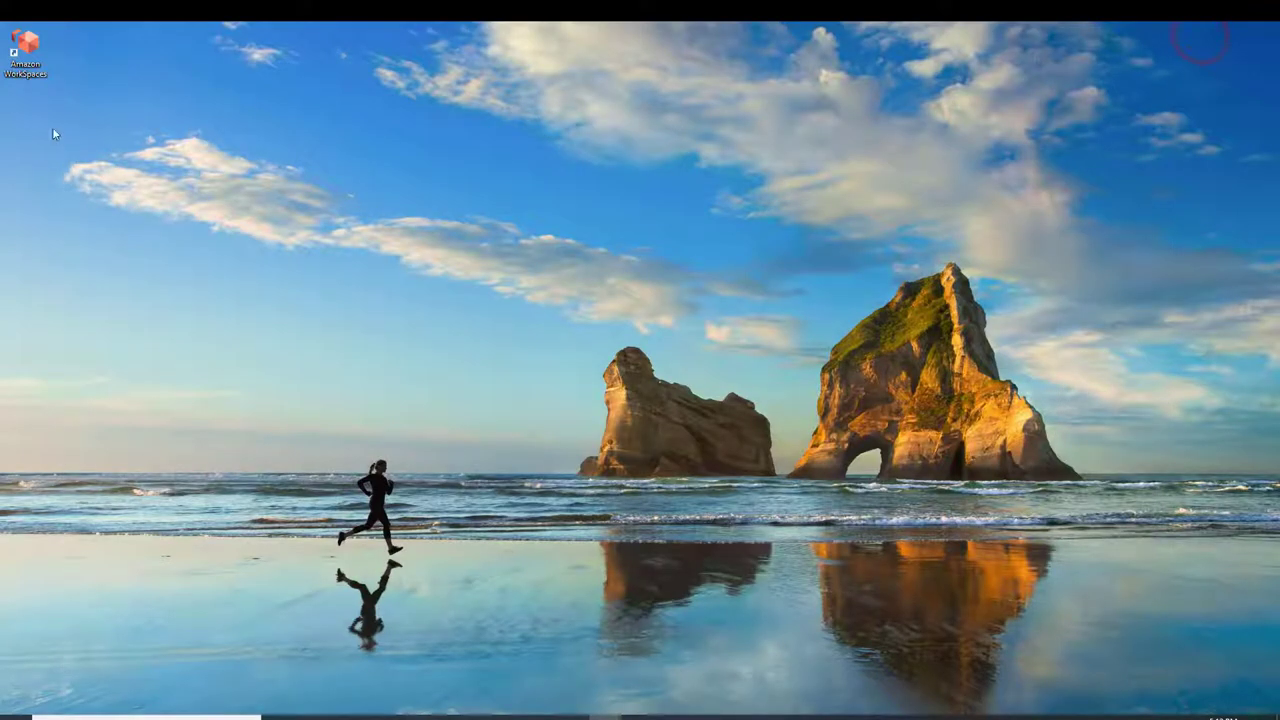
pyautogui.doubleClick(30, 55)
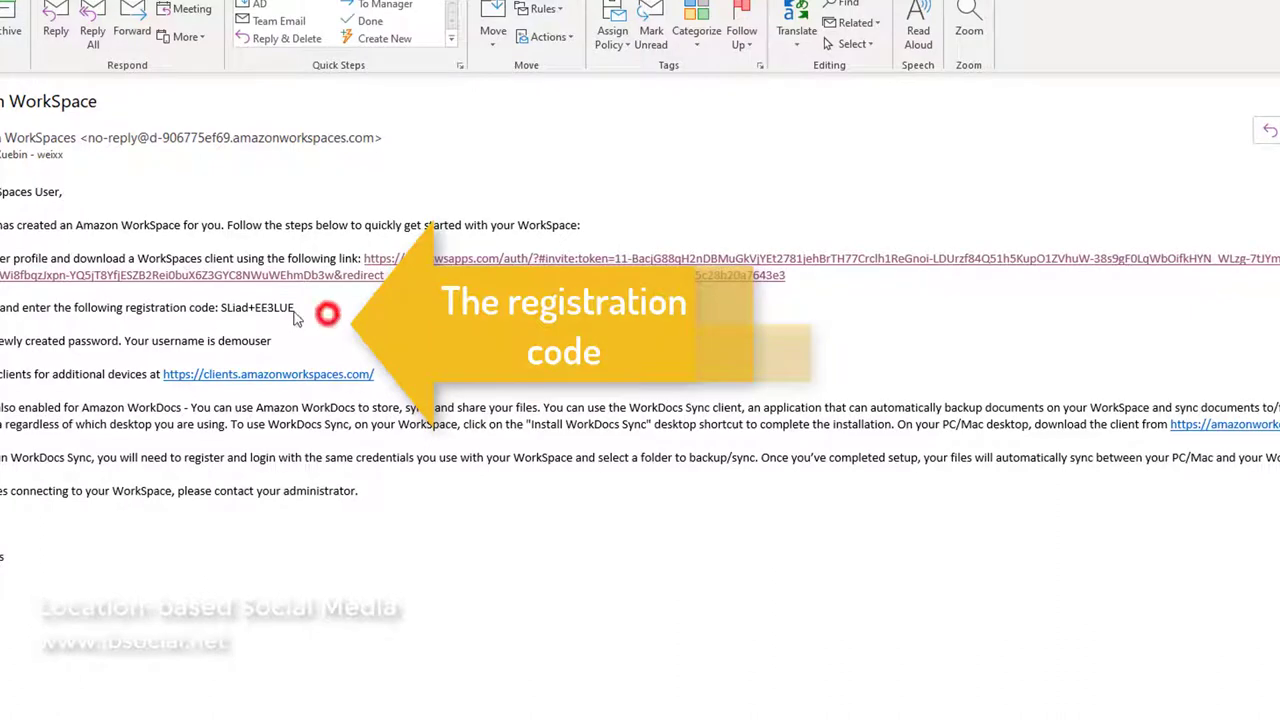
pyautogui.moveTo(295, 312); pyautogui.dragTo(221, 312)
pyautogui.rightClick(240, 313)
pyautogui.click(240, 315)
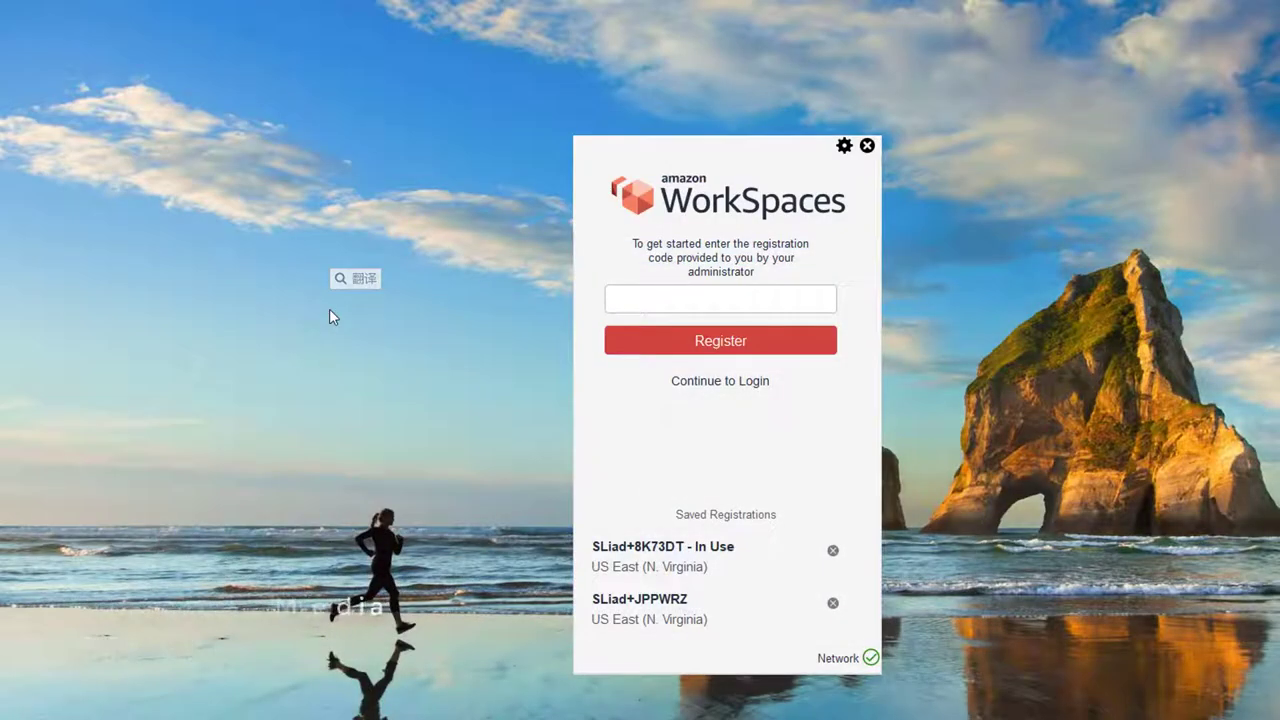
pyautogui.press('Return')
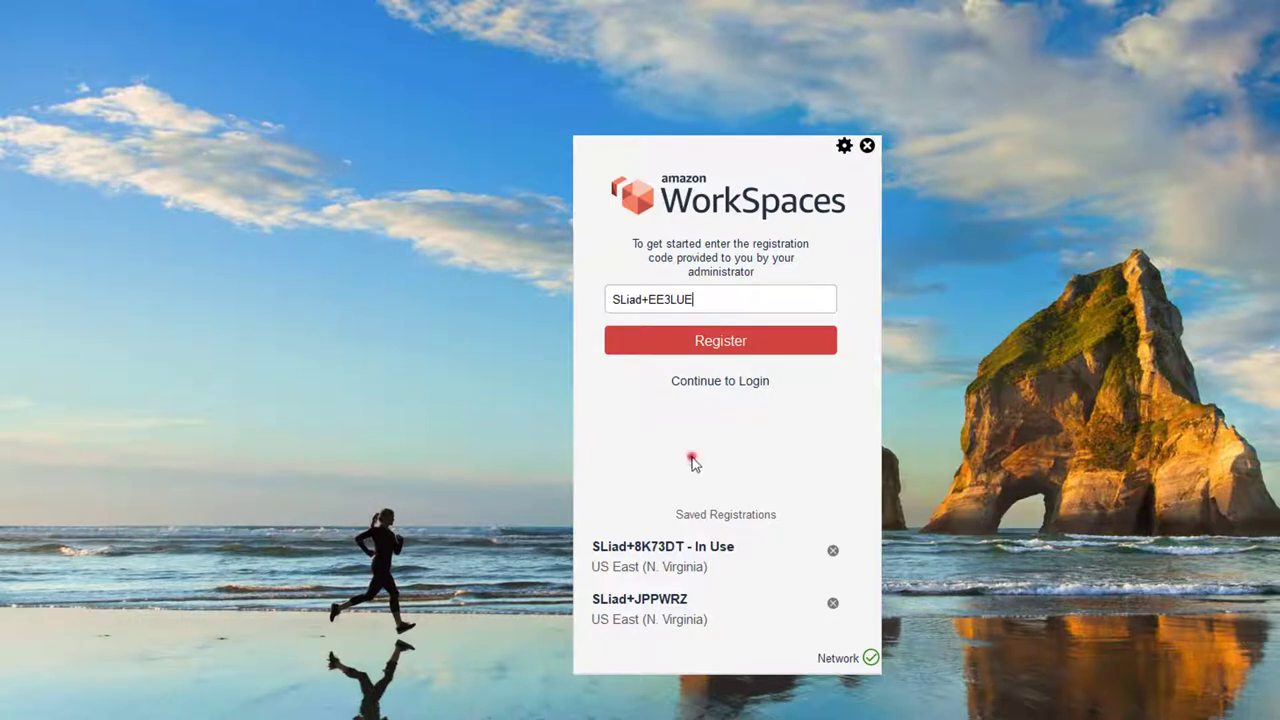
pyautogui.click(708, 344)
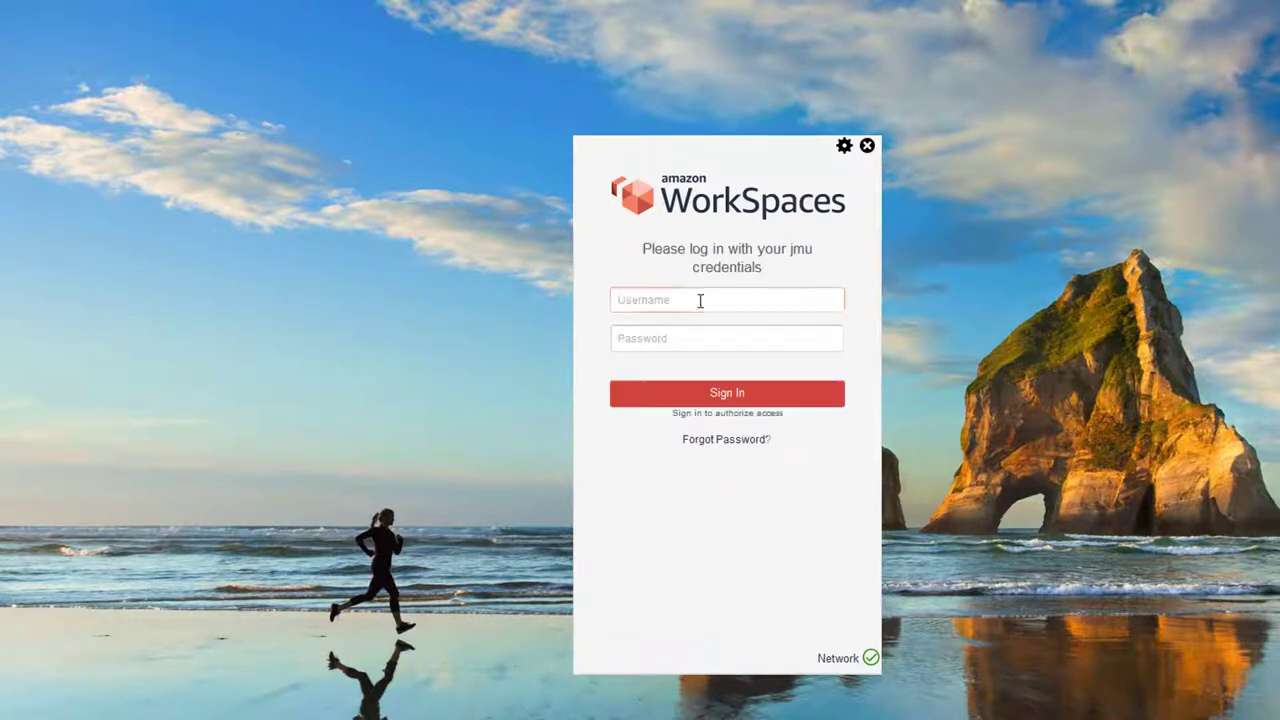
# Sign in to the WorkSpace as demouser with the account password and decline to save the credentials
pyautogui.click(700, 300)
pyautogui.write('demouser')
pyautogui.press('Tab')
pyautogui.write('••••••••••')
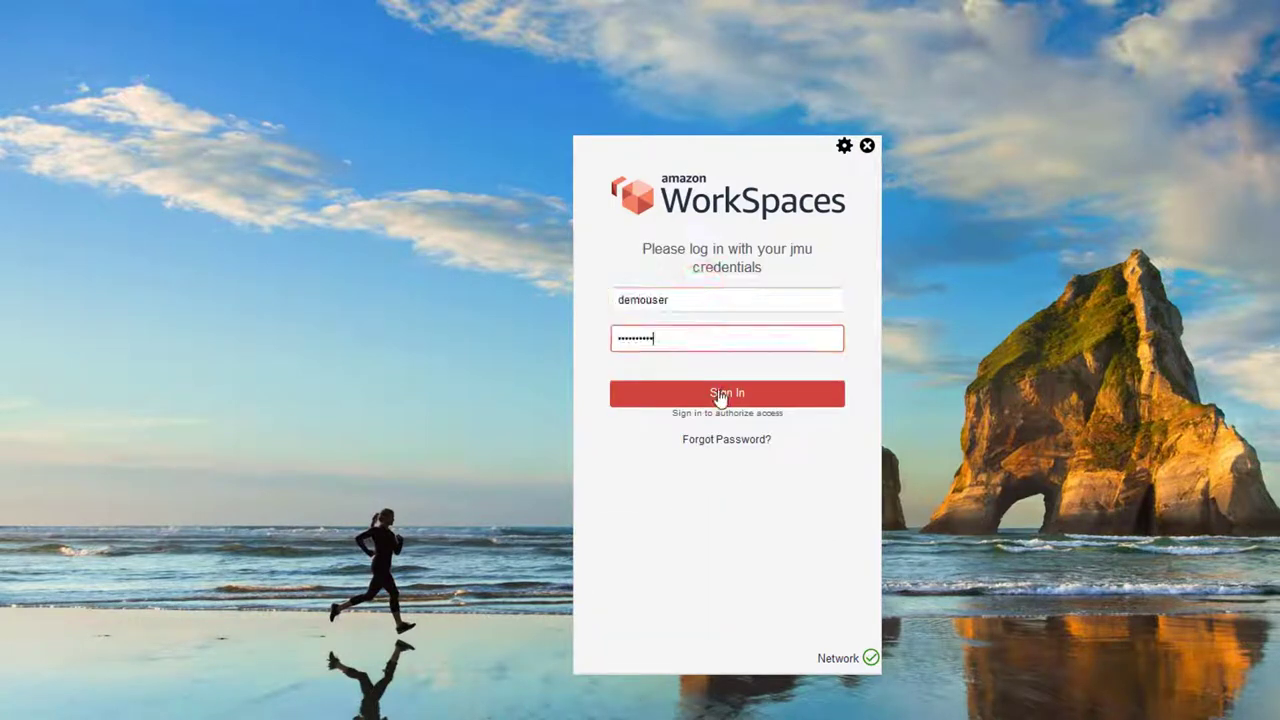
pyautogui.click(718, 393)
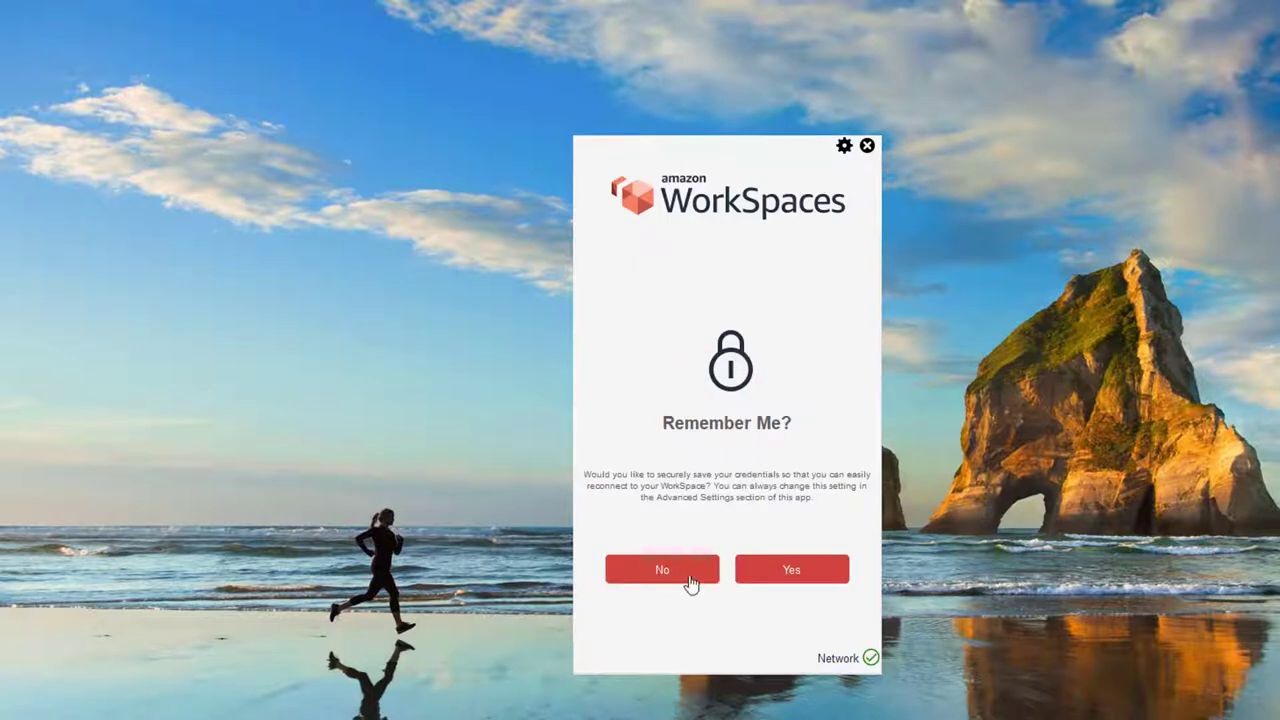
pyautogui.click(694, 580)
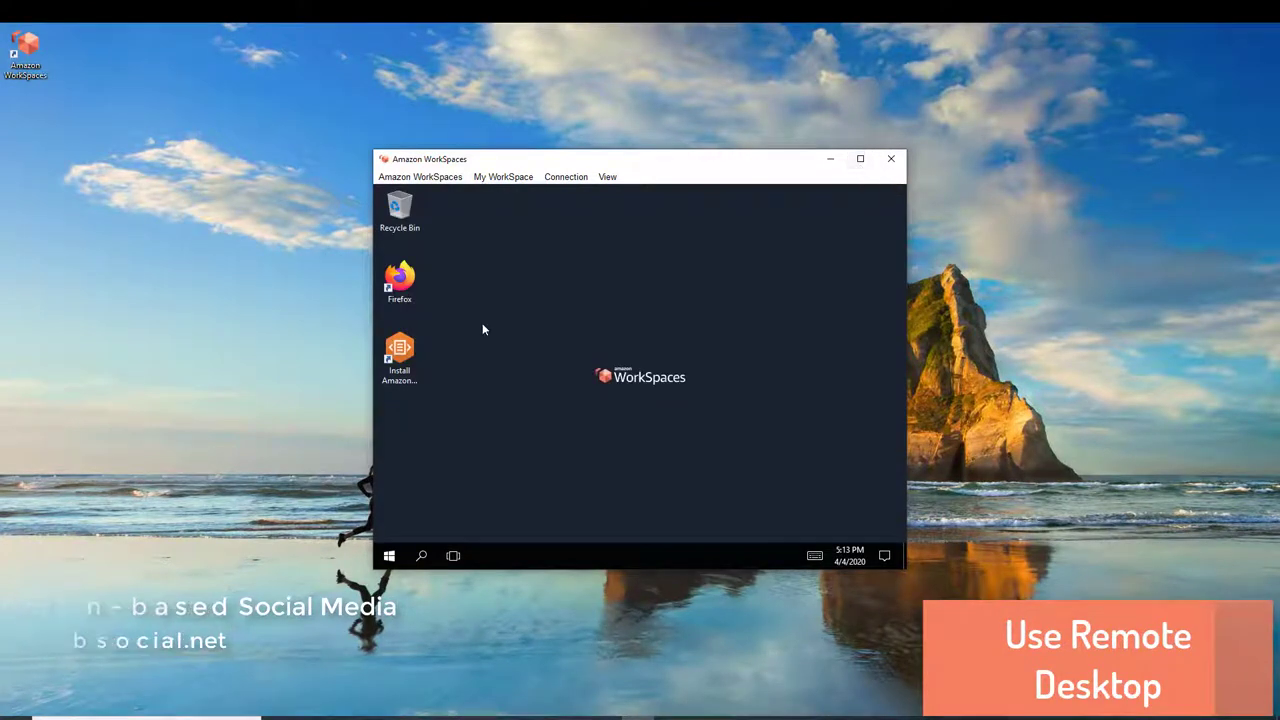
# Search for notepad++ in Firefox on the remote desktop, save npp.7.8.5.Installer.exe from its download page and open the containing folder
pyautogui.doubleClick(412, 286)
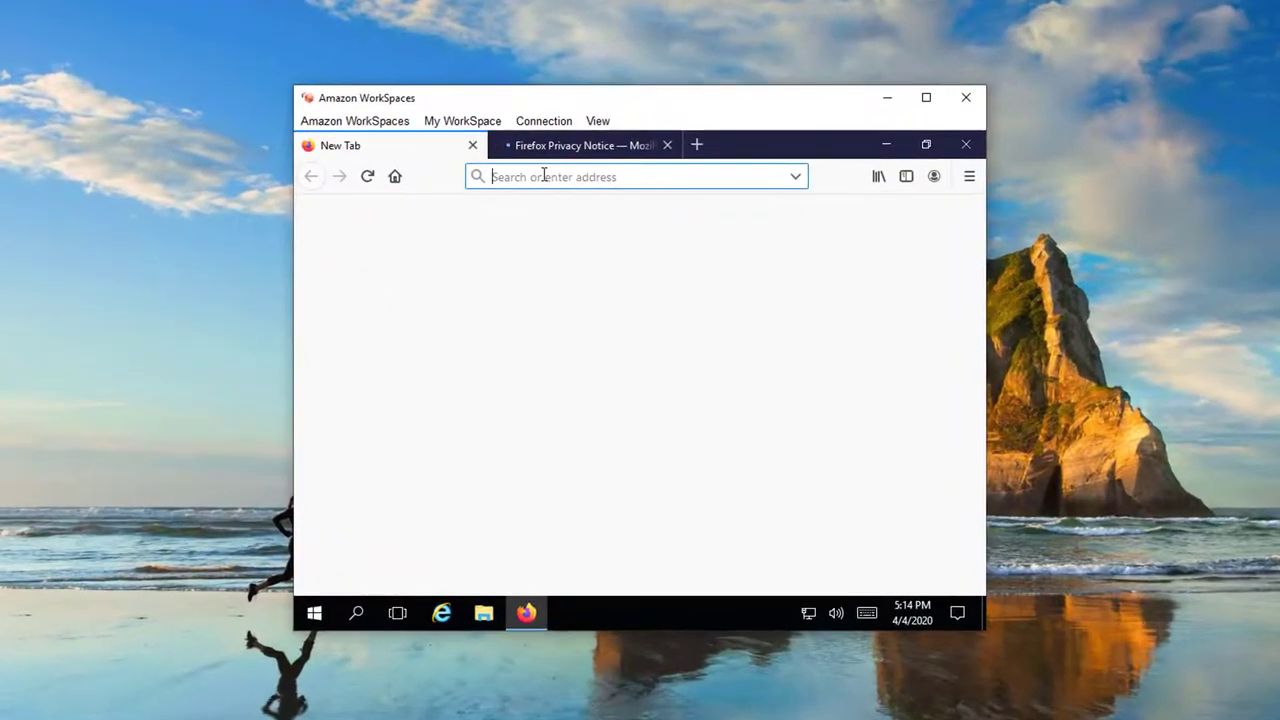
pyautogui.write('notepad++')
pyautogui.press('Return')
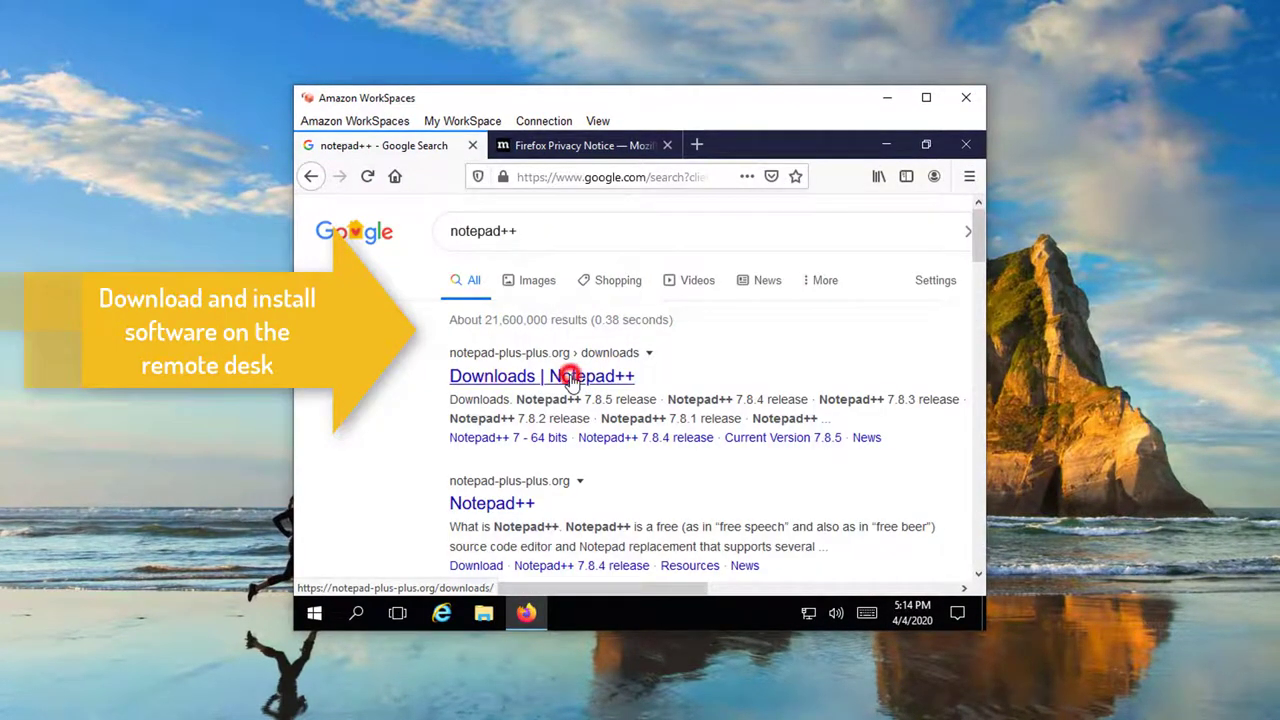
pyautogui.click(570, 378)
pyautogui.click(570, 380)
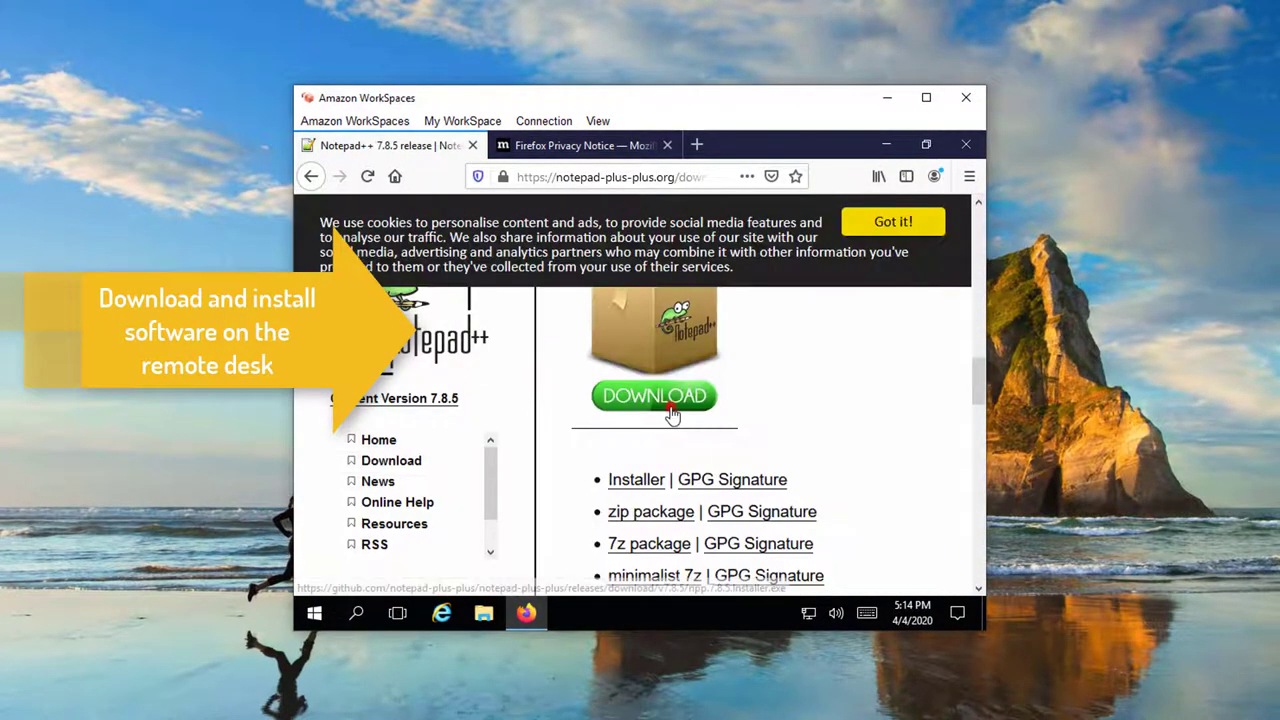
pyautogui.click(672, 410)
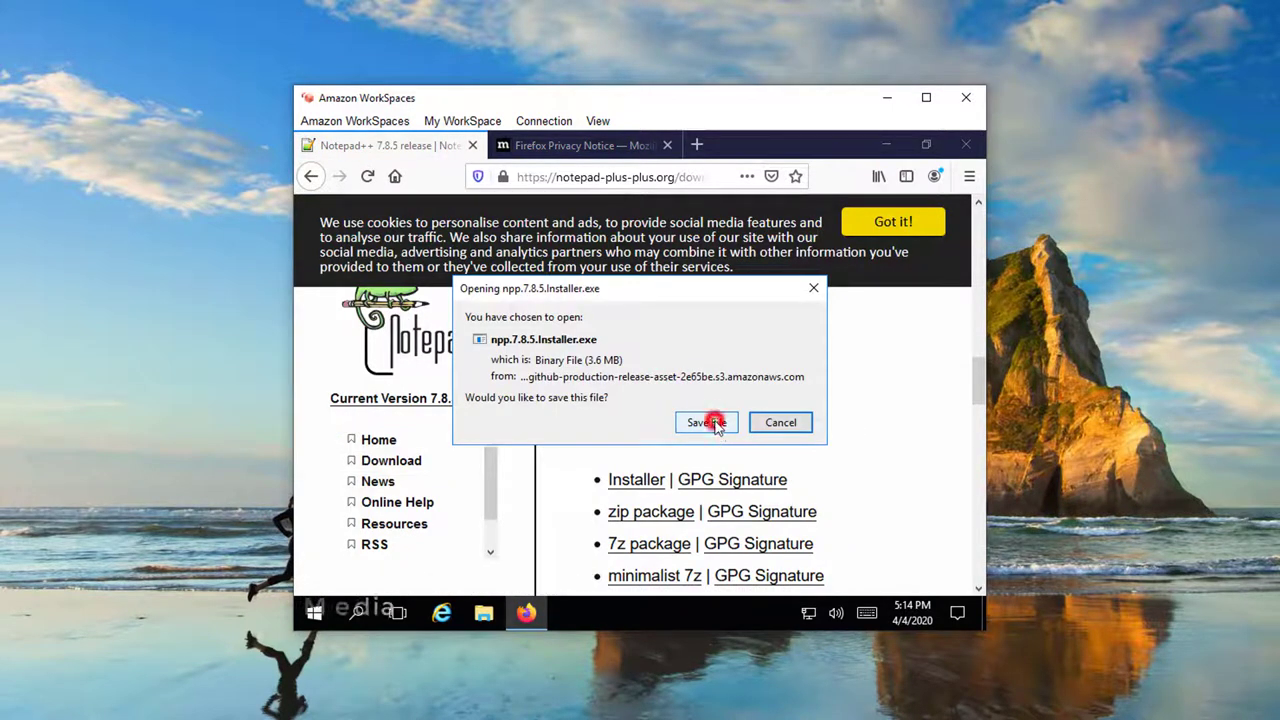
pyautogui.click(714, 423)
pyautogui.click(843, 215)
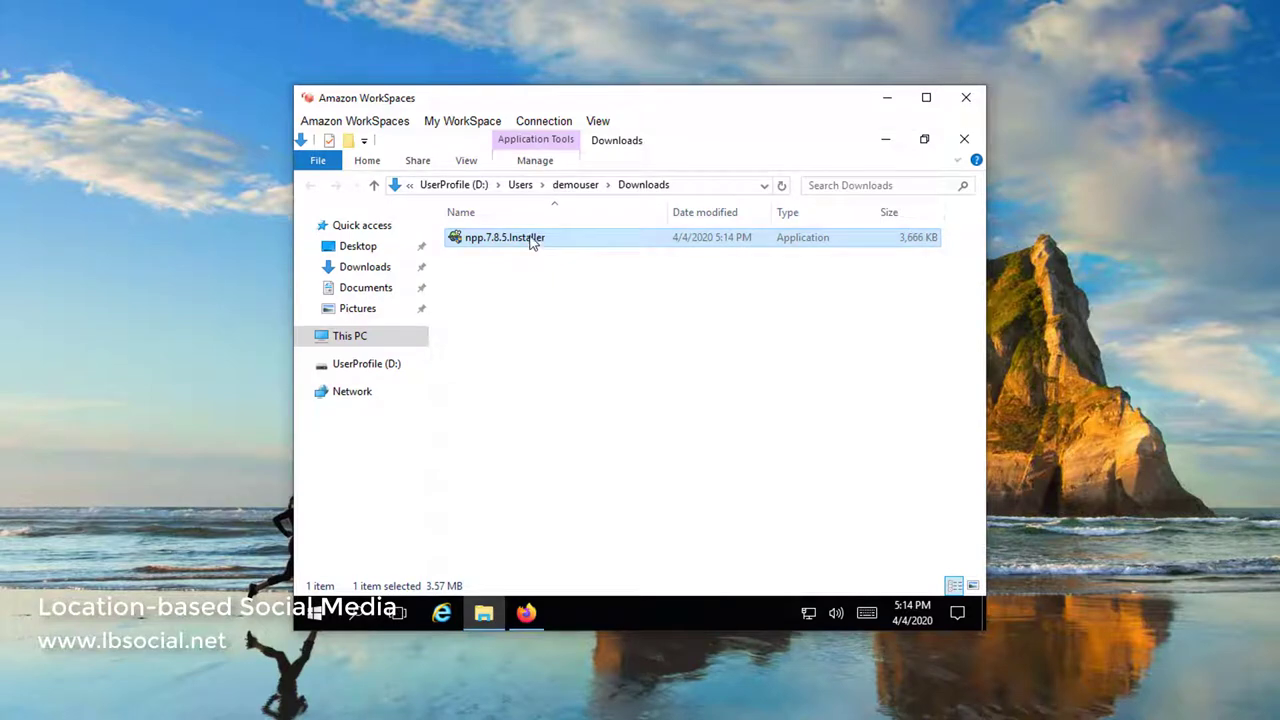
# Install Notepad++ v7.8.5 on the WorkSpace in the default folder without a desktop shortcut and close the program it launches
pyautogui.doubleClick(530, 237)
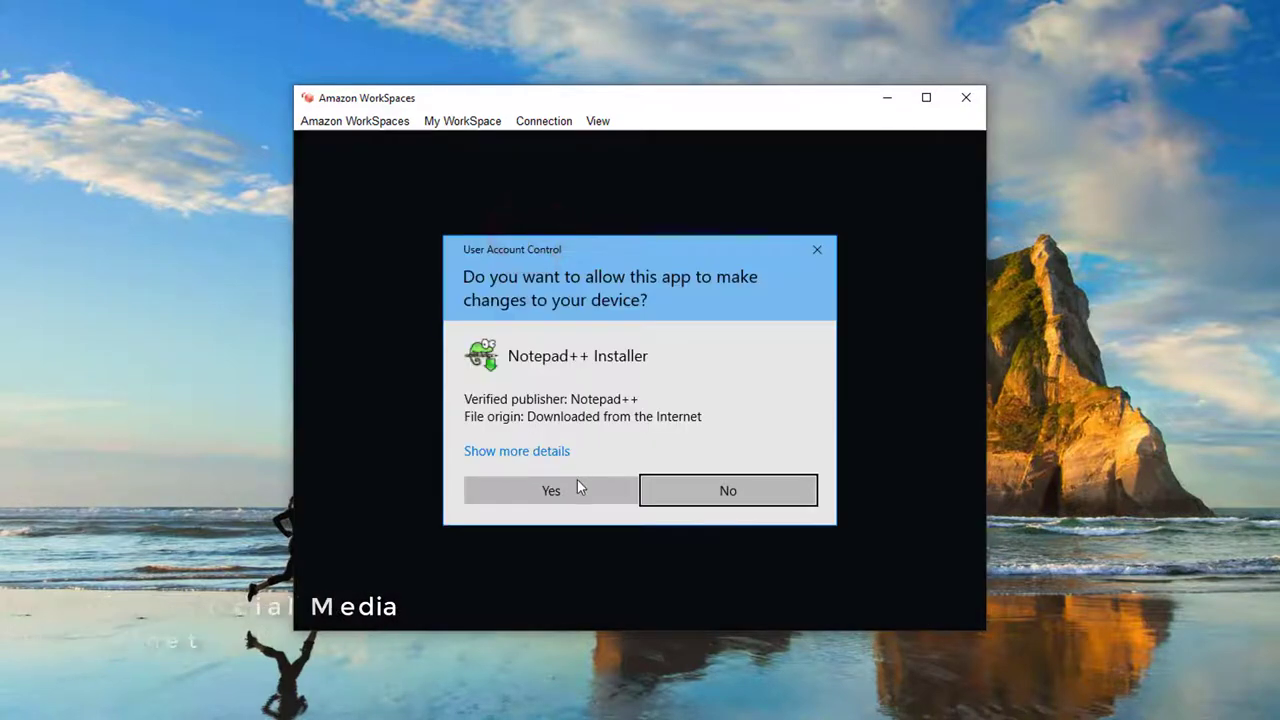
pyautogui.click(576, 489)
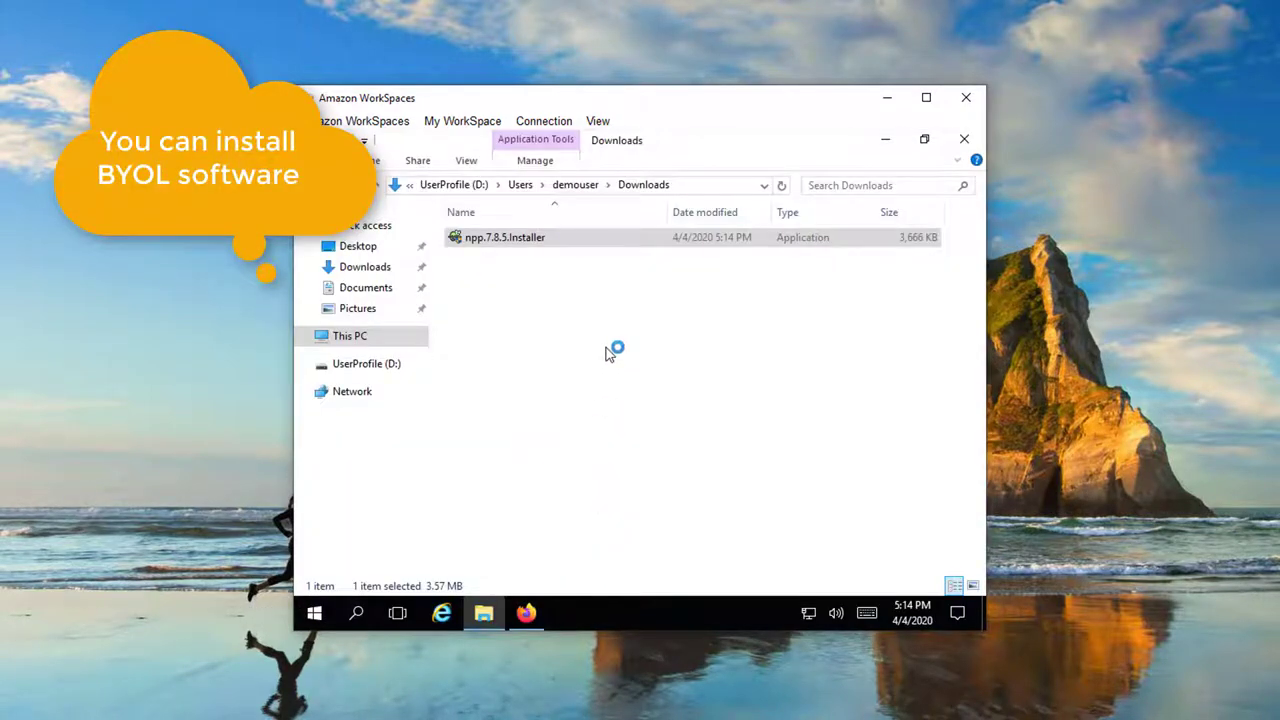
pyautogui.click(644, 411)
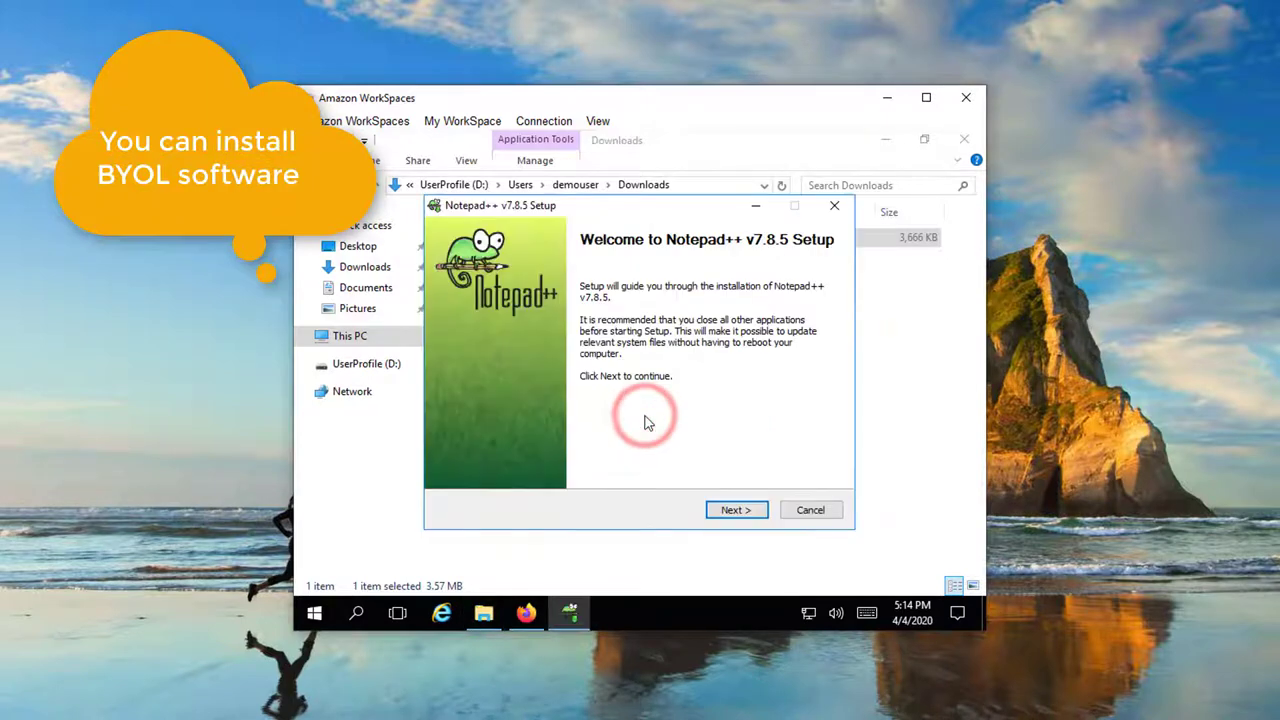
pyautogui.click(737, 510)
pyautogui.click(737, 510)
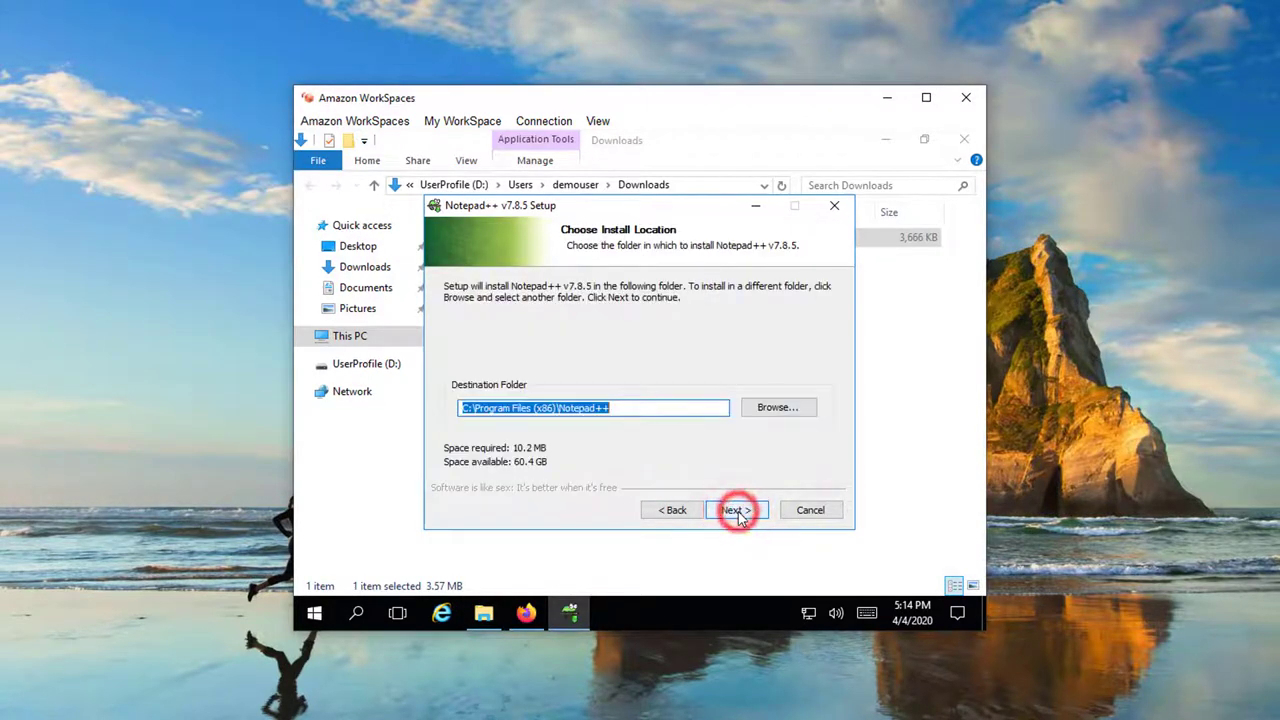
pyautogui.click(737, 510)
pyautogui.click(737, 510)
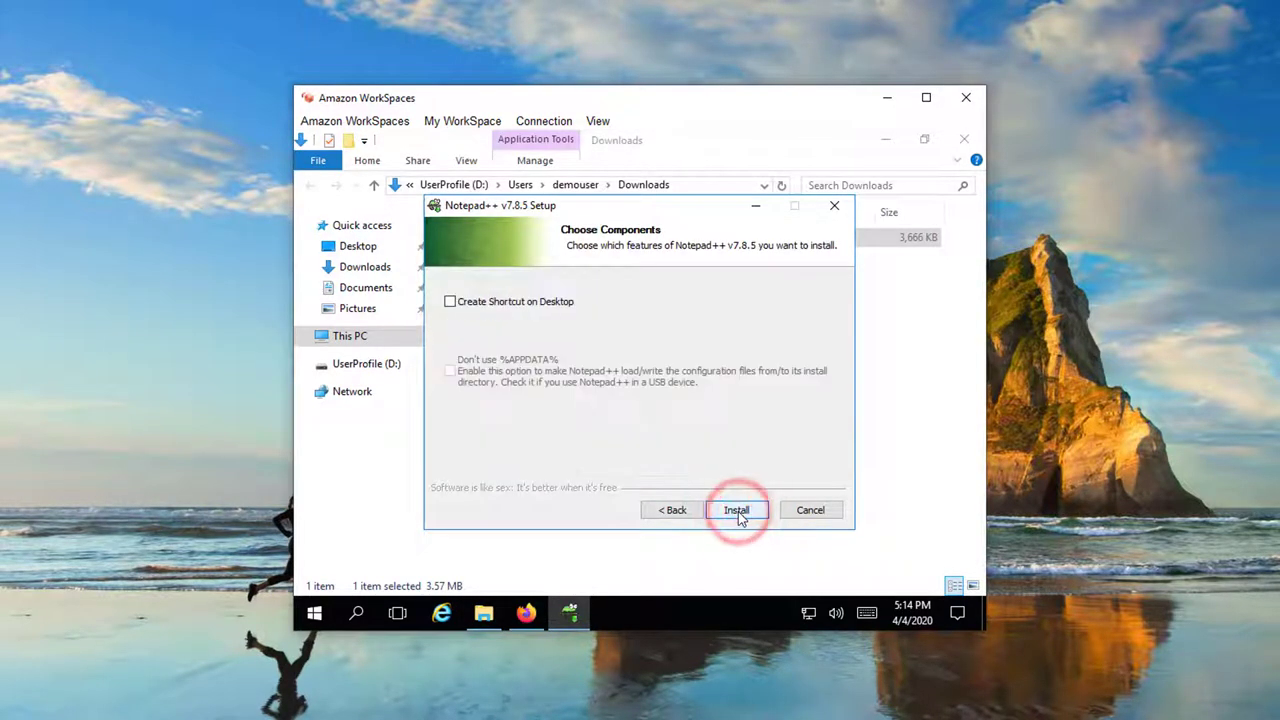
pyautogui.click(737, 510)
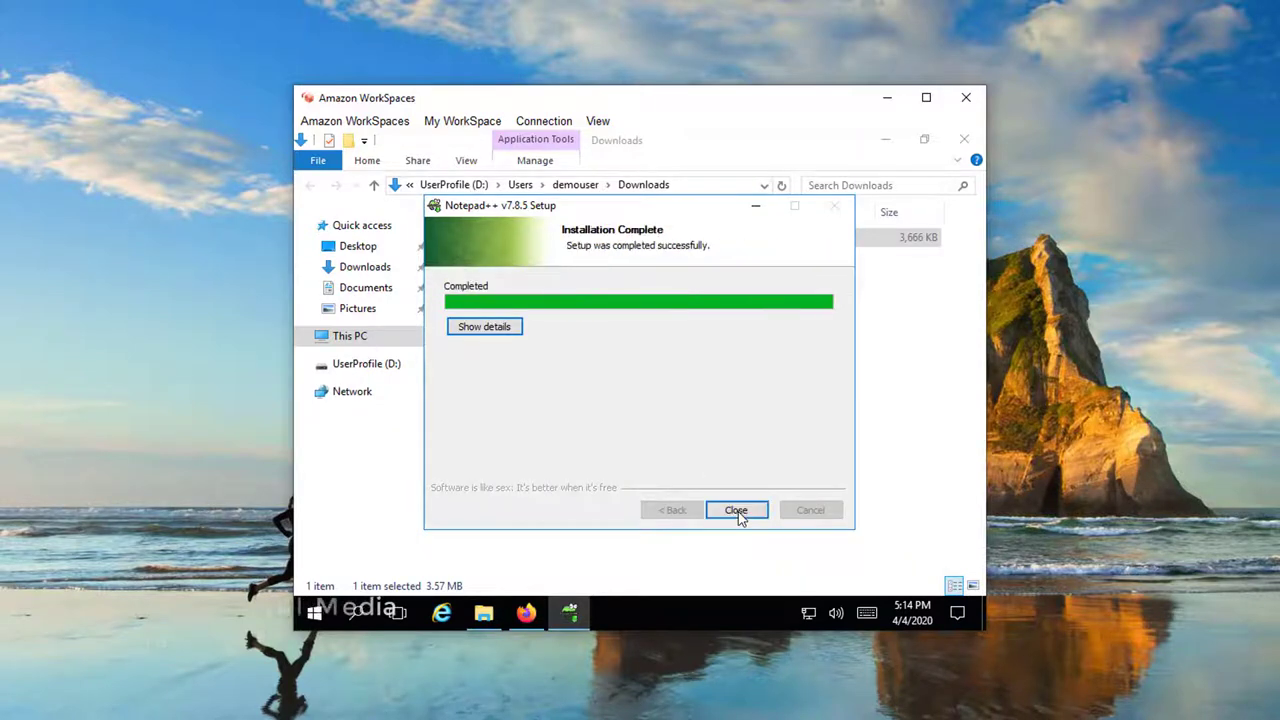
pyautogui.click(737, 510)
pyautogui.click(737, 511)
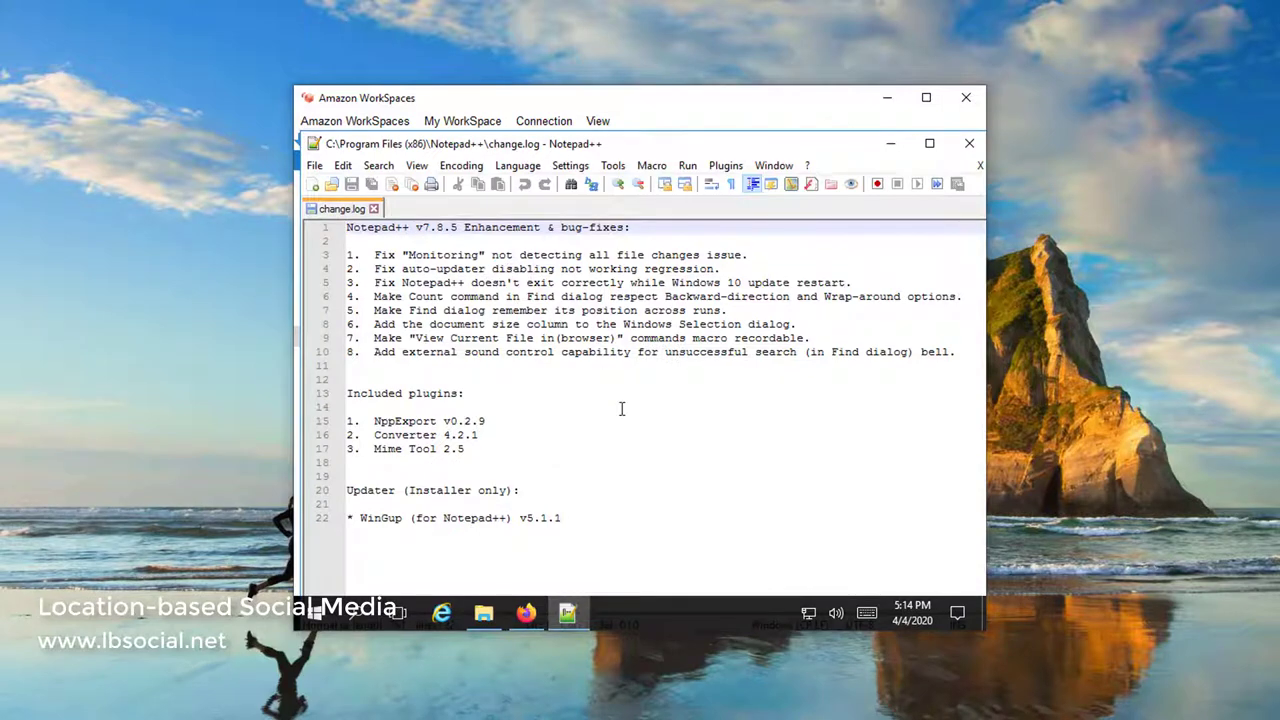
pyautogui.click(969, 143)
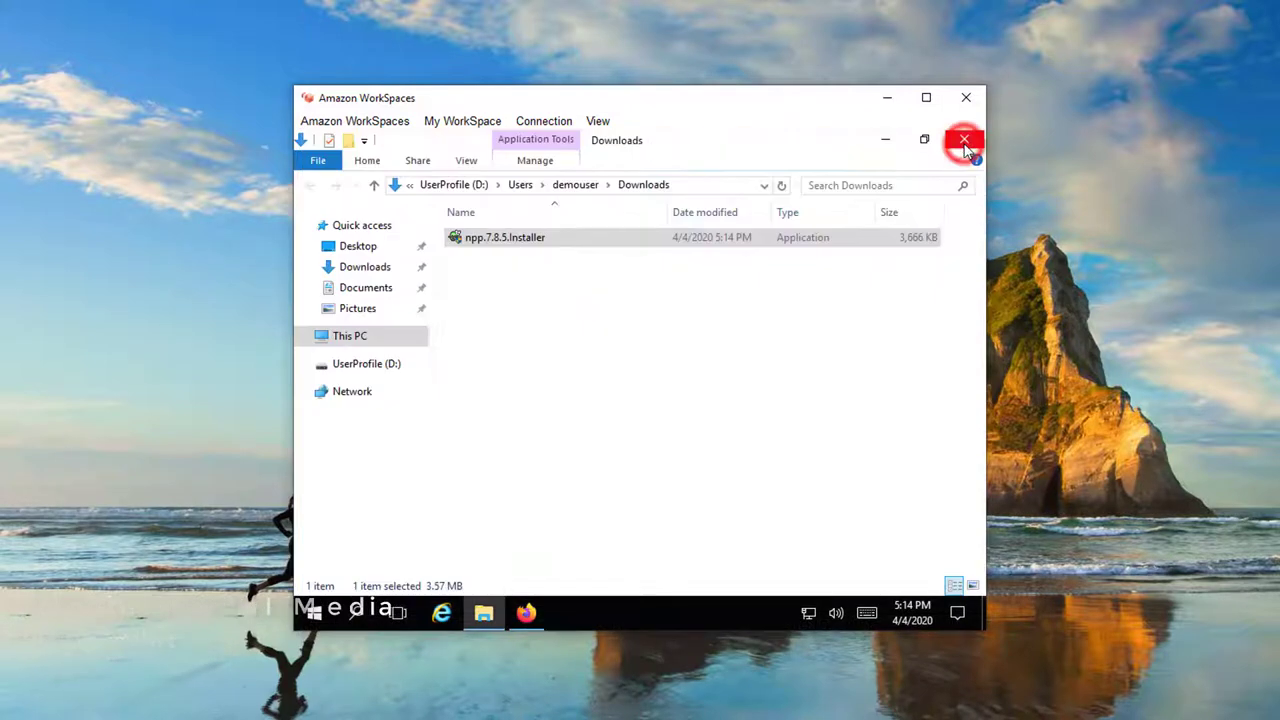
# Examine the remote computer's hardware configuration in the This PC properties and look at the UserProfile (D:) drive
pyautogui.click(658, 405)
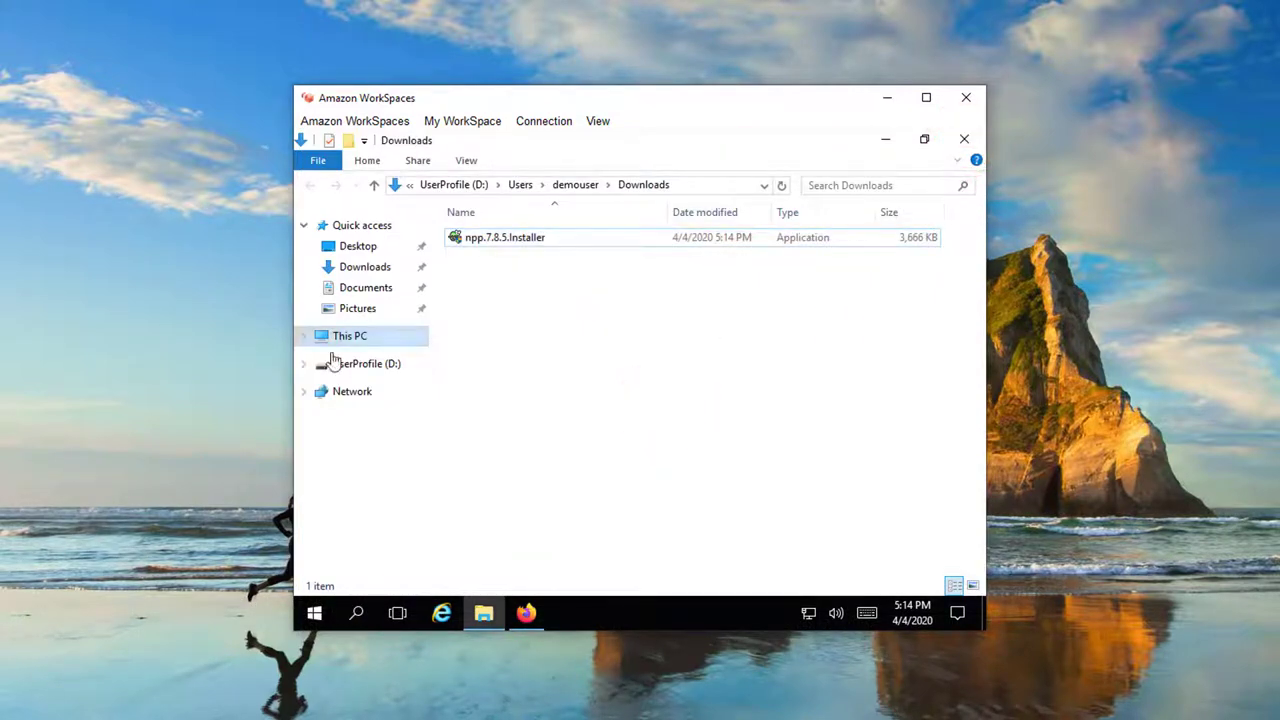
pyautogui.rightClick(341, 342)
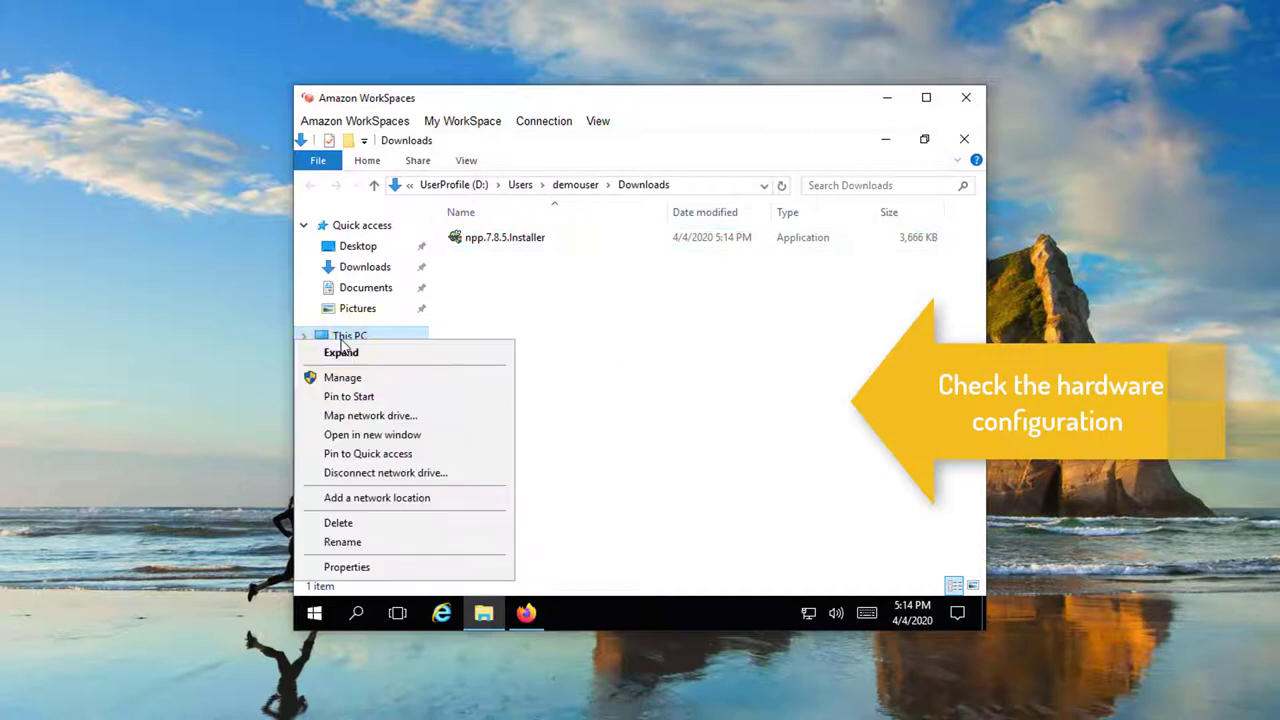
pyautogui.click(333, 569)
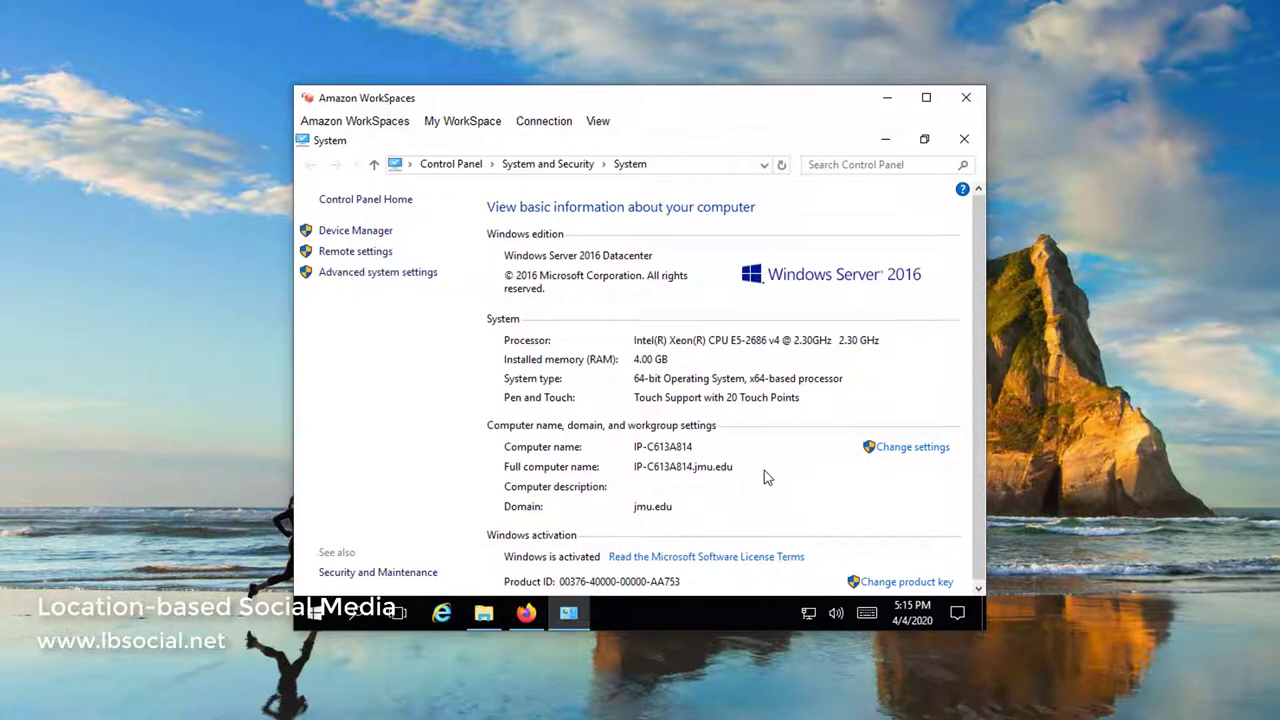
pyautogui.click(965, 139)
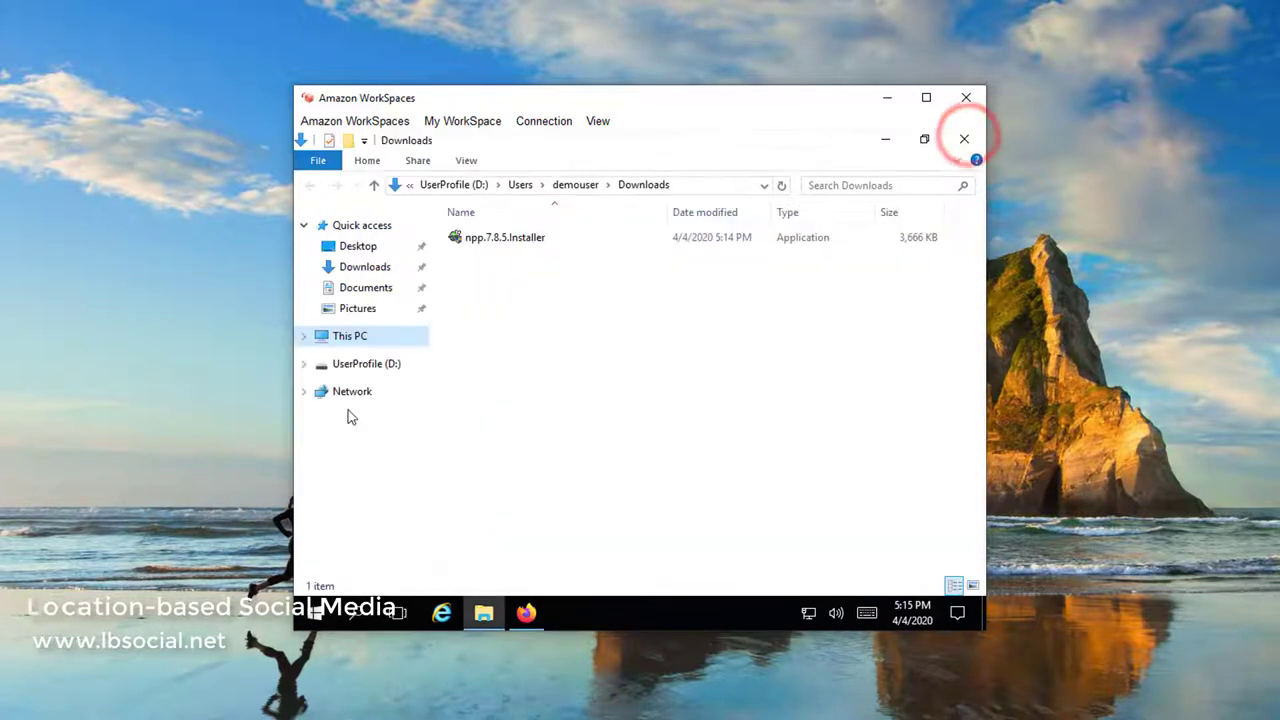
pyautogui.click(345, 366)
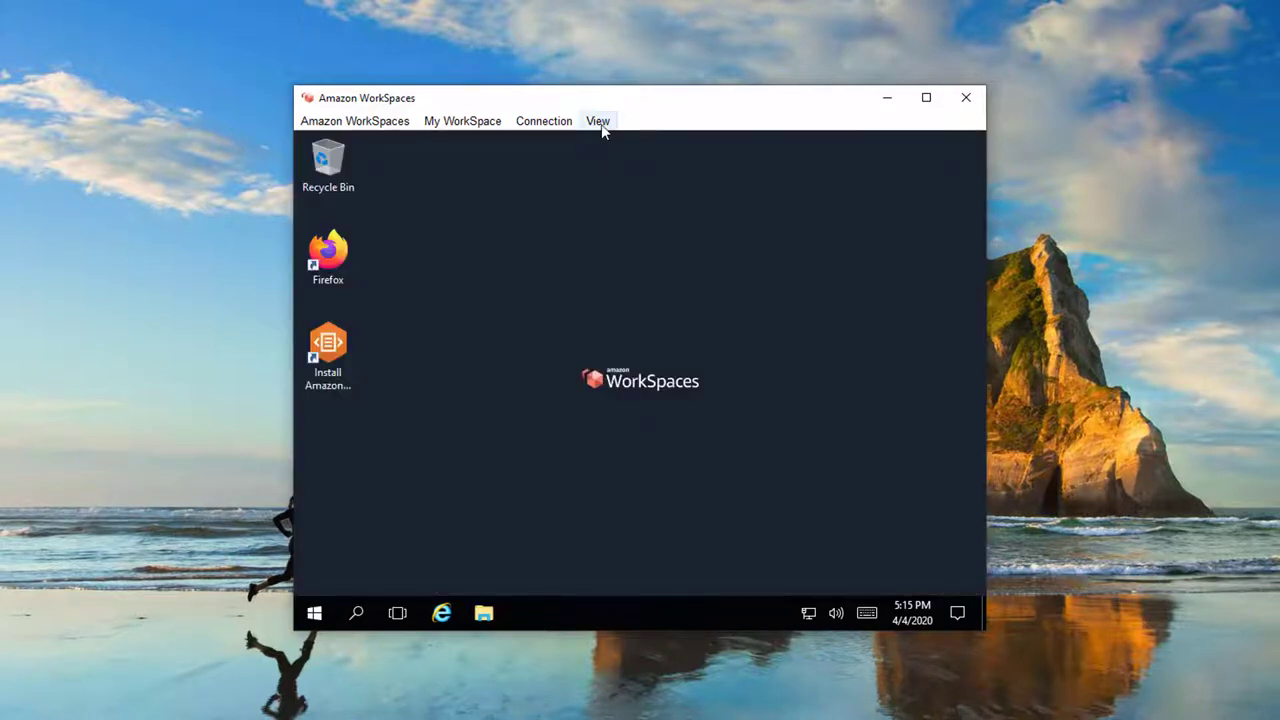
# Examine the client's connection commands, the WorkSpace information and the options for disk size, compute type and running mode
pyautogui.click(601, 125)
pyautogui.moveTo(557, 128)
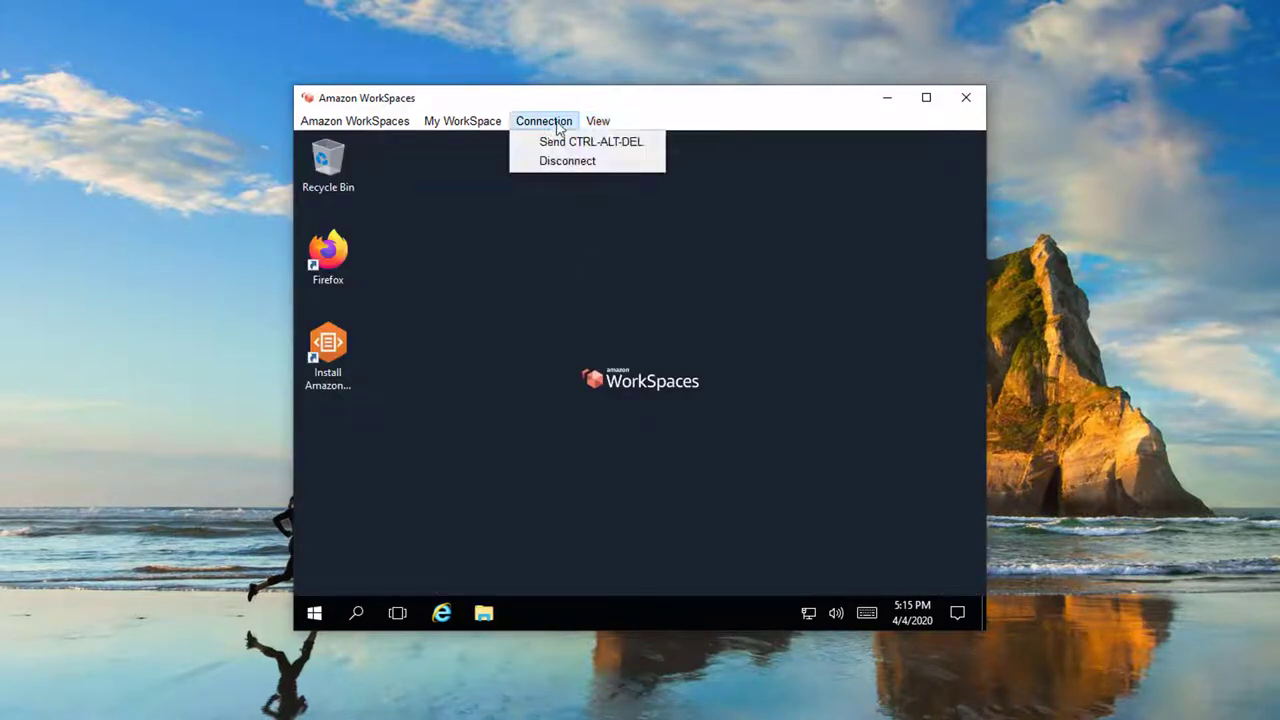
pyautogui.moveTo(474, 124)
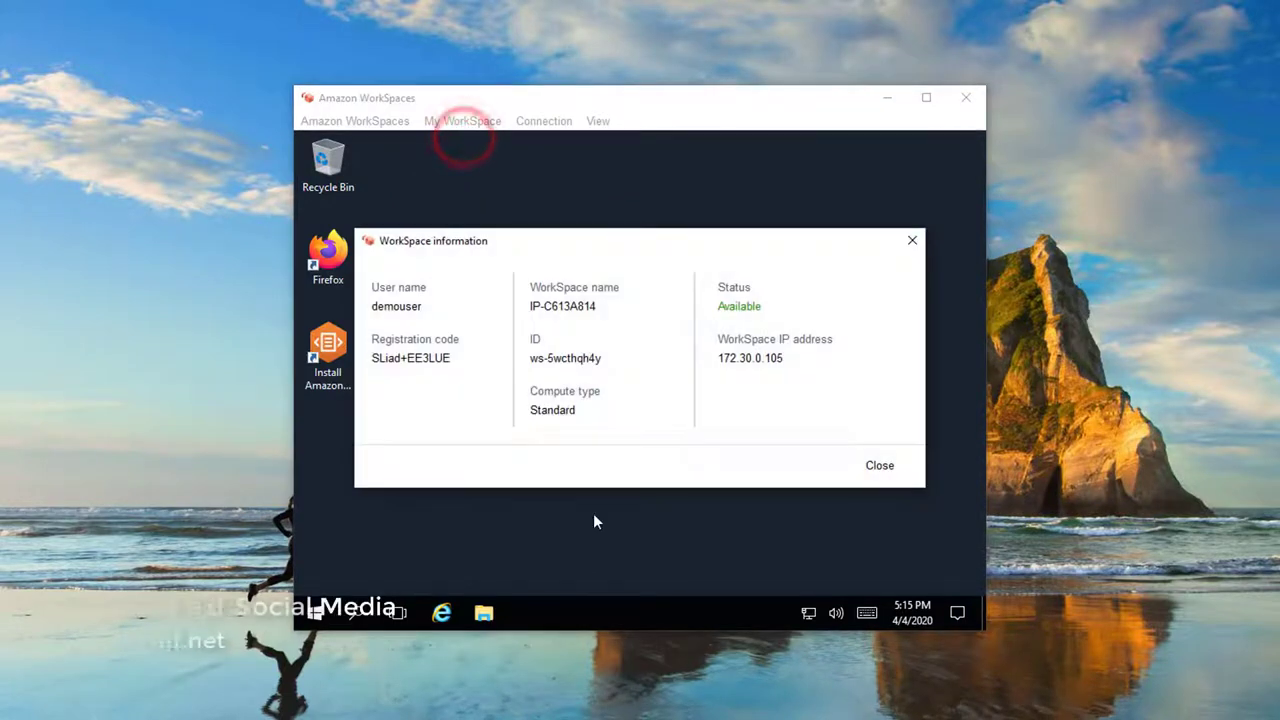
pyautogui.click(890, 466)
pyautogui.click(480, 124)
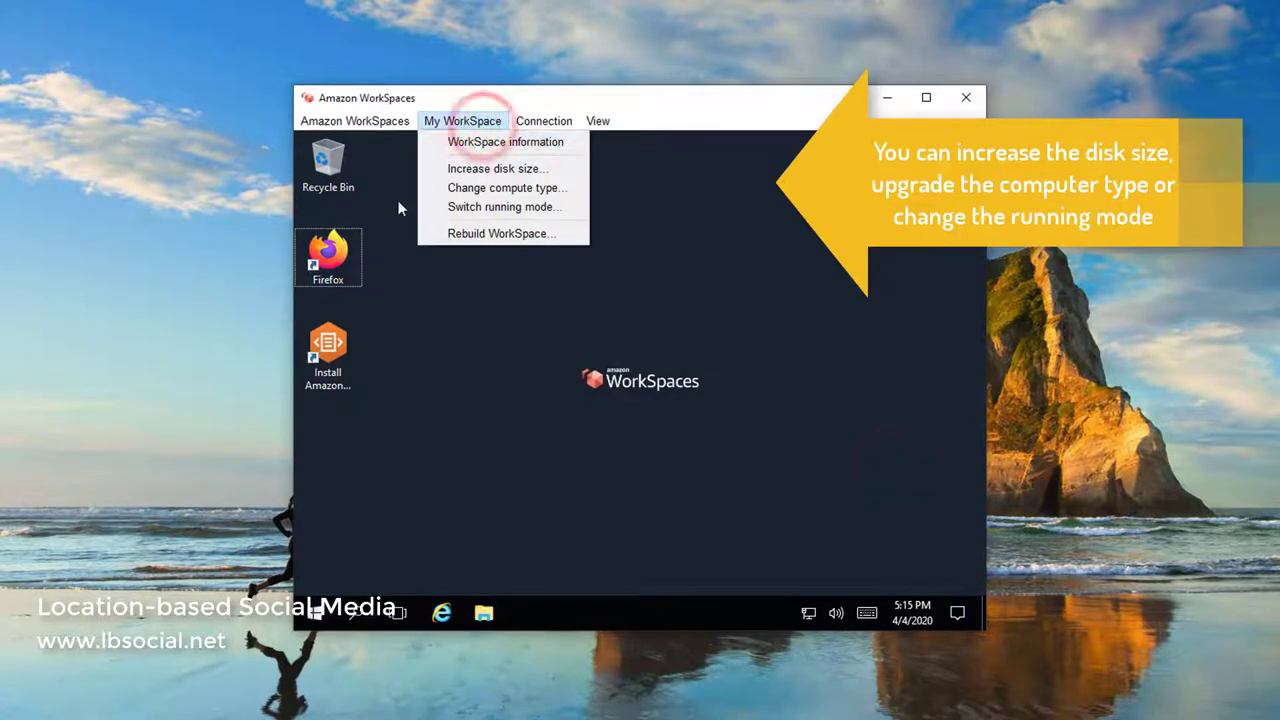
# Review the available compute types and running modes for the WorkSpace, cancelling both without making a change
pyautogui.click(468, 188)
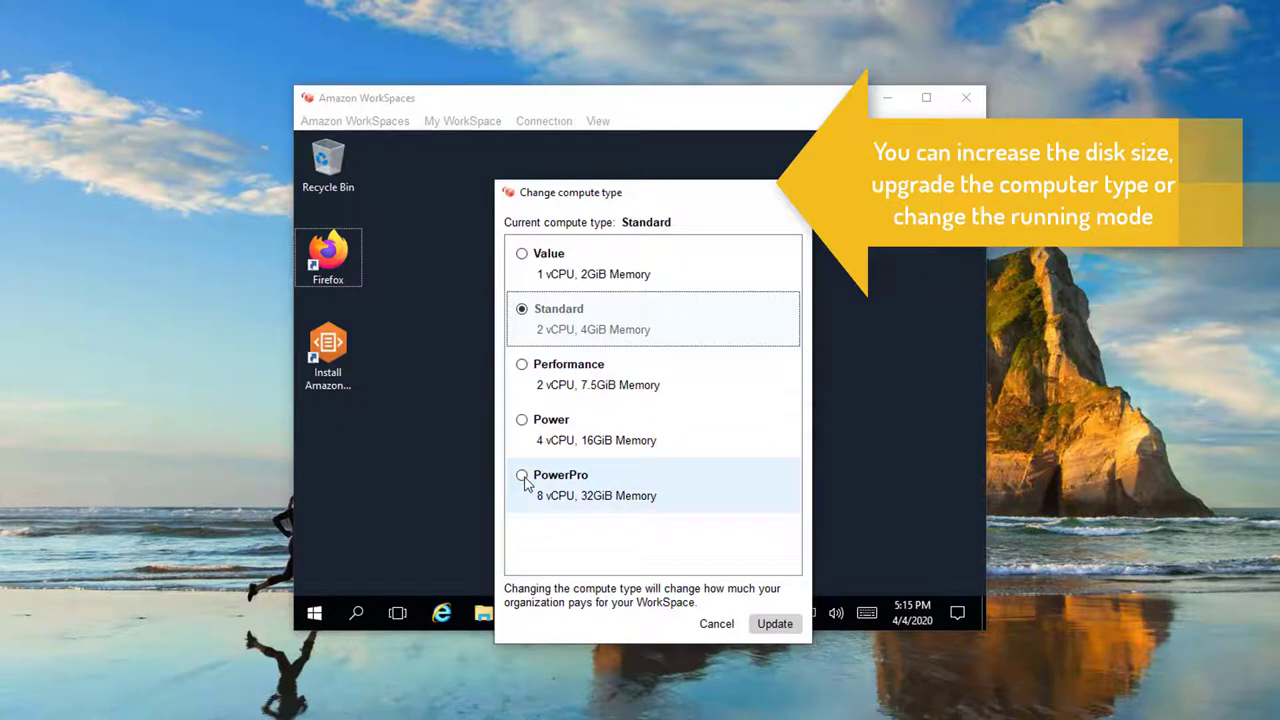
pyautogui.click(708, 623)
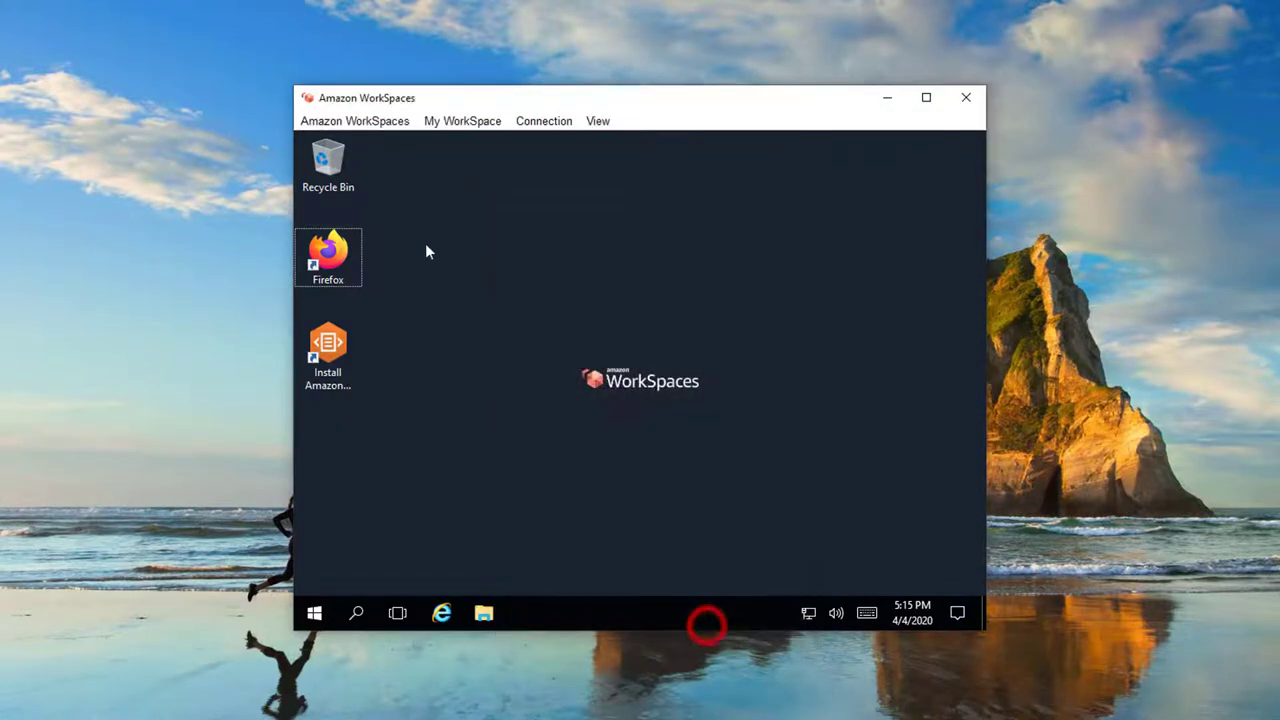
pyautogui.click(450, 121)
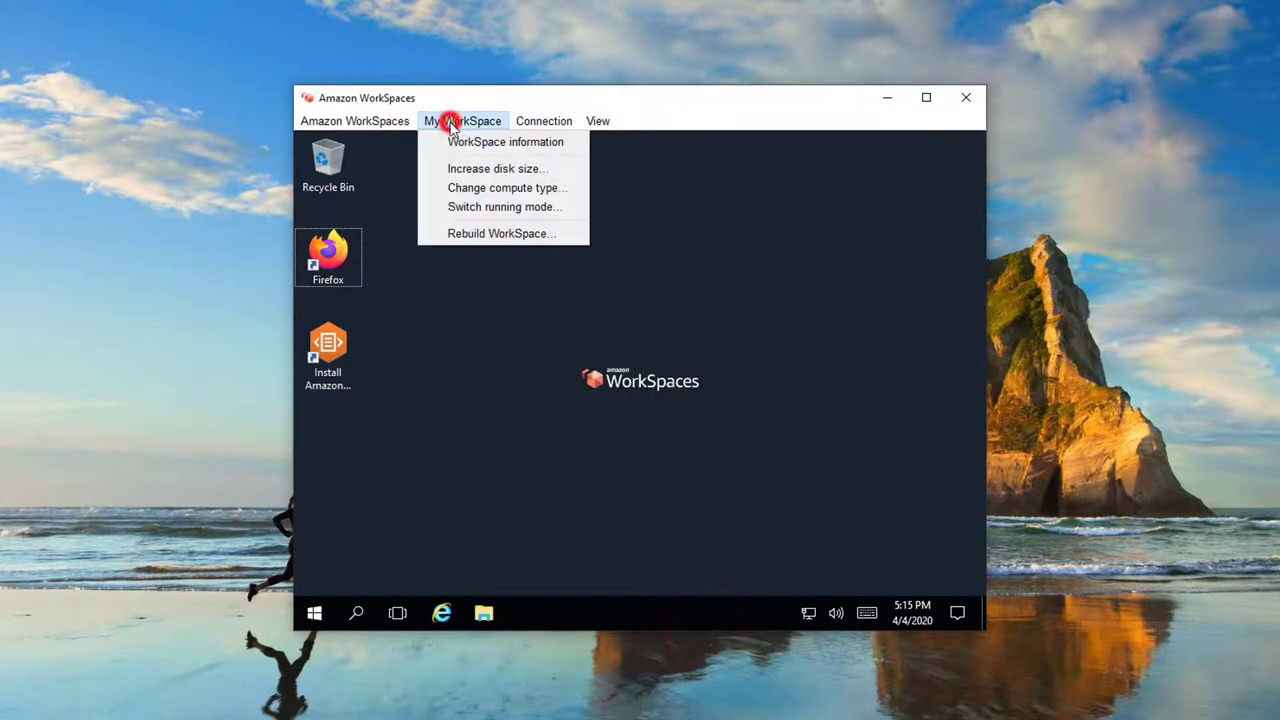
pyautogui.click(455, 210)
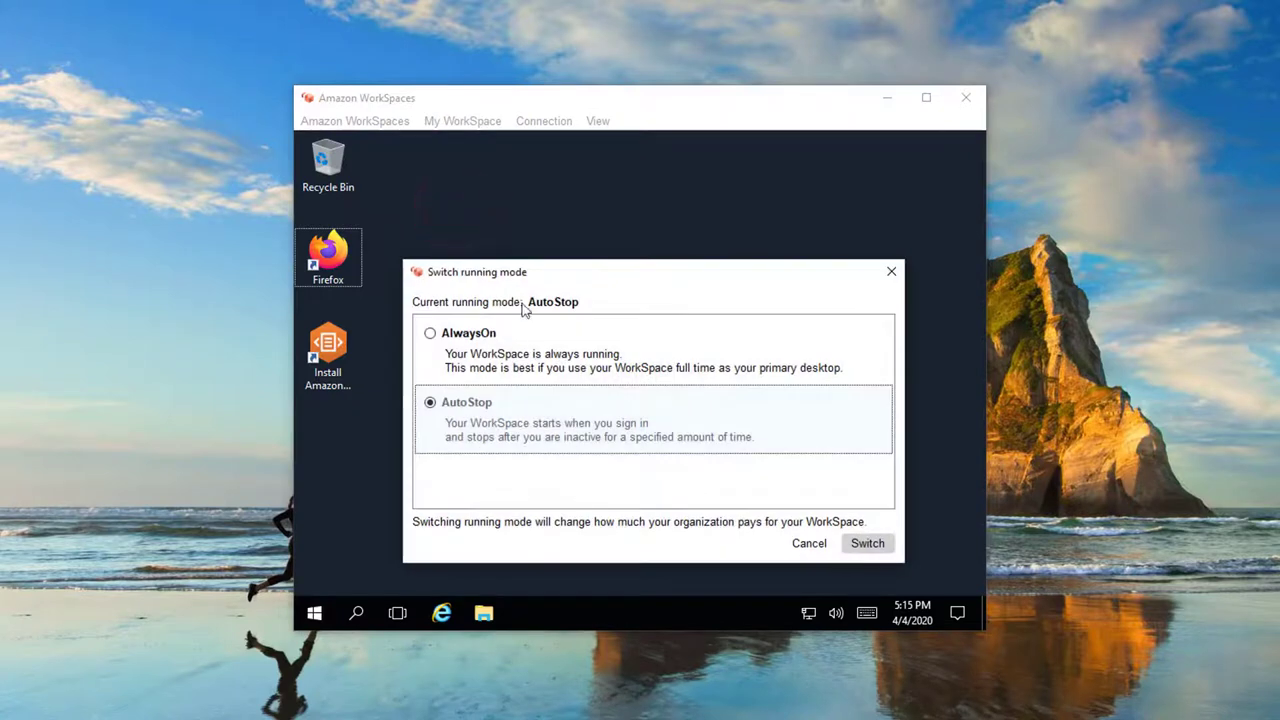
pyautogui.click(810, 548)
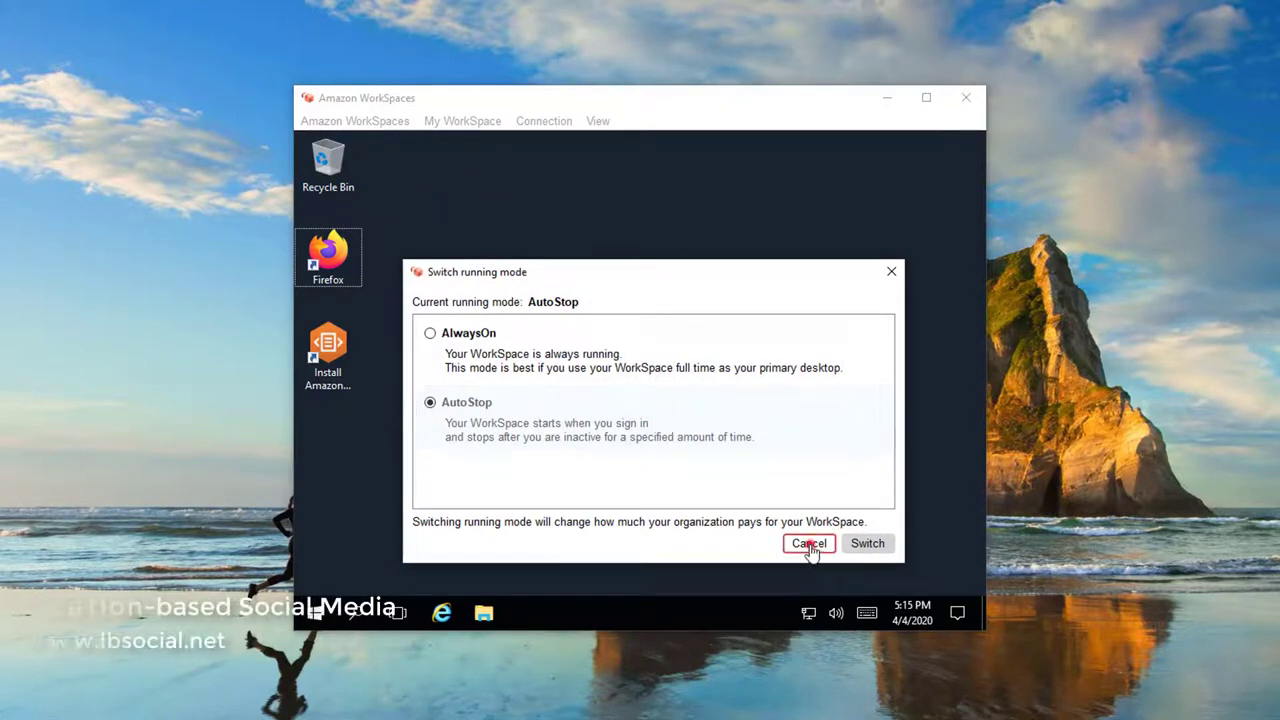
# End the remote session by quitting the Amazon WorkSpaces client
pyautogui.click(360, 121)
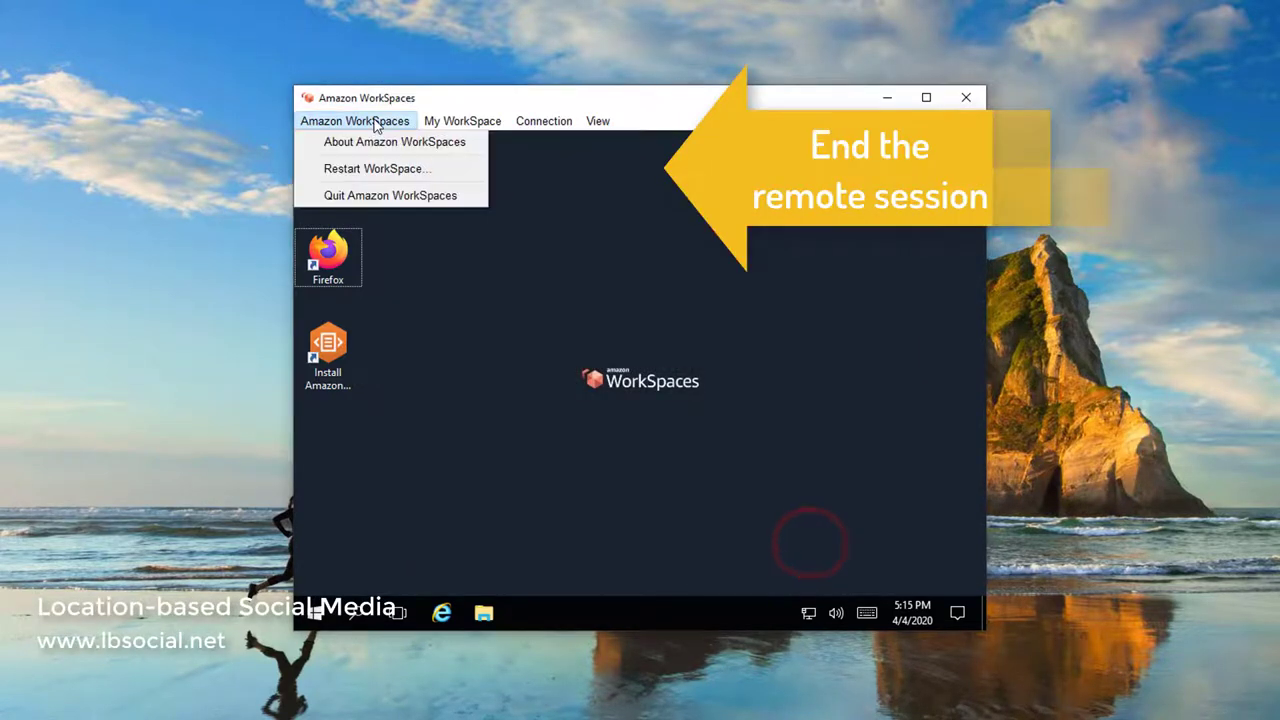
pyautogui.click(416, 194)
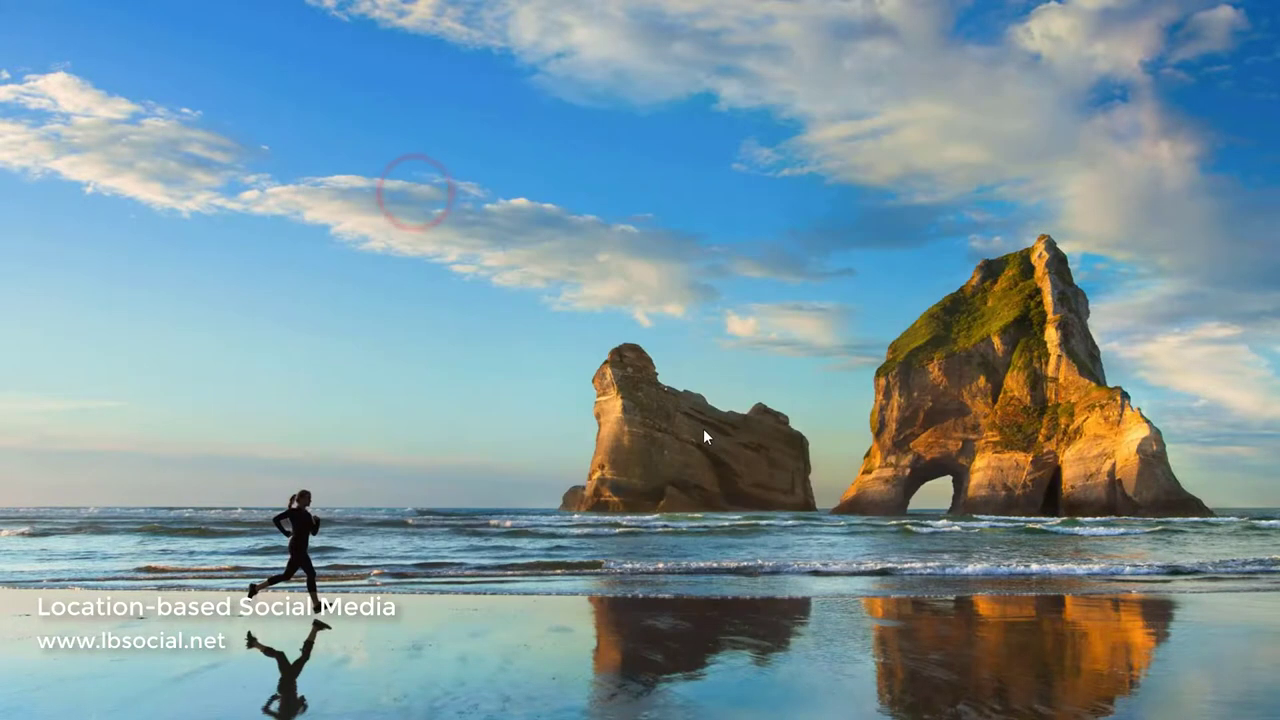